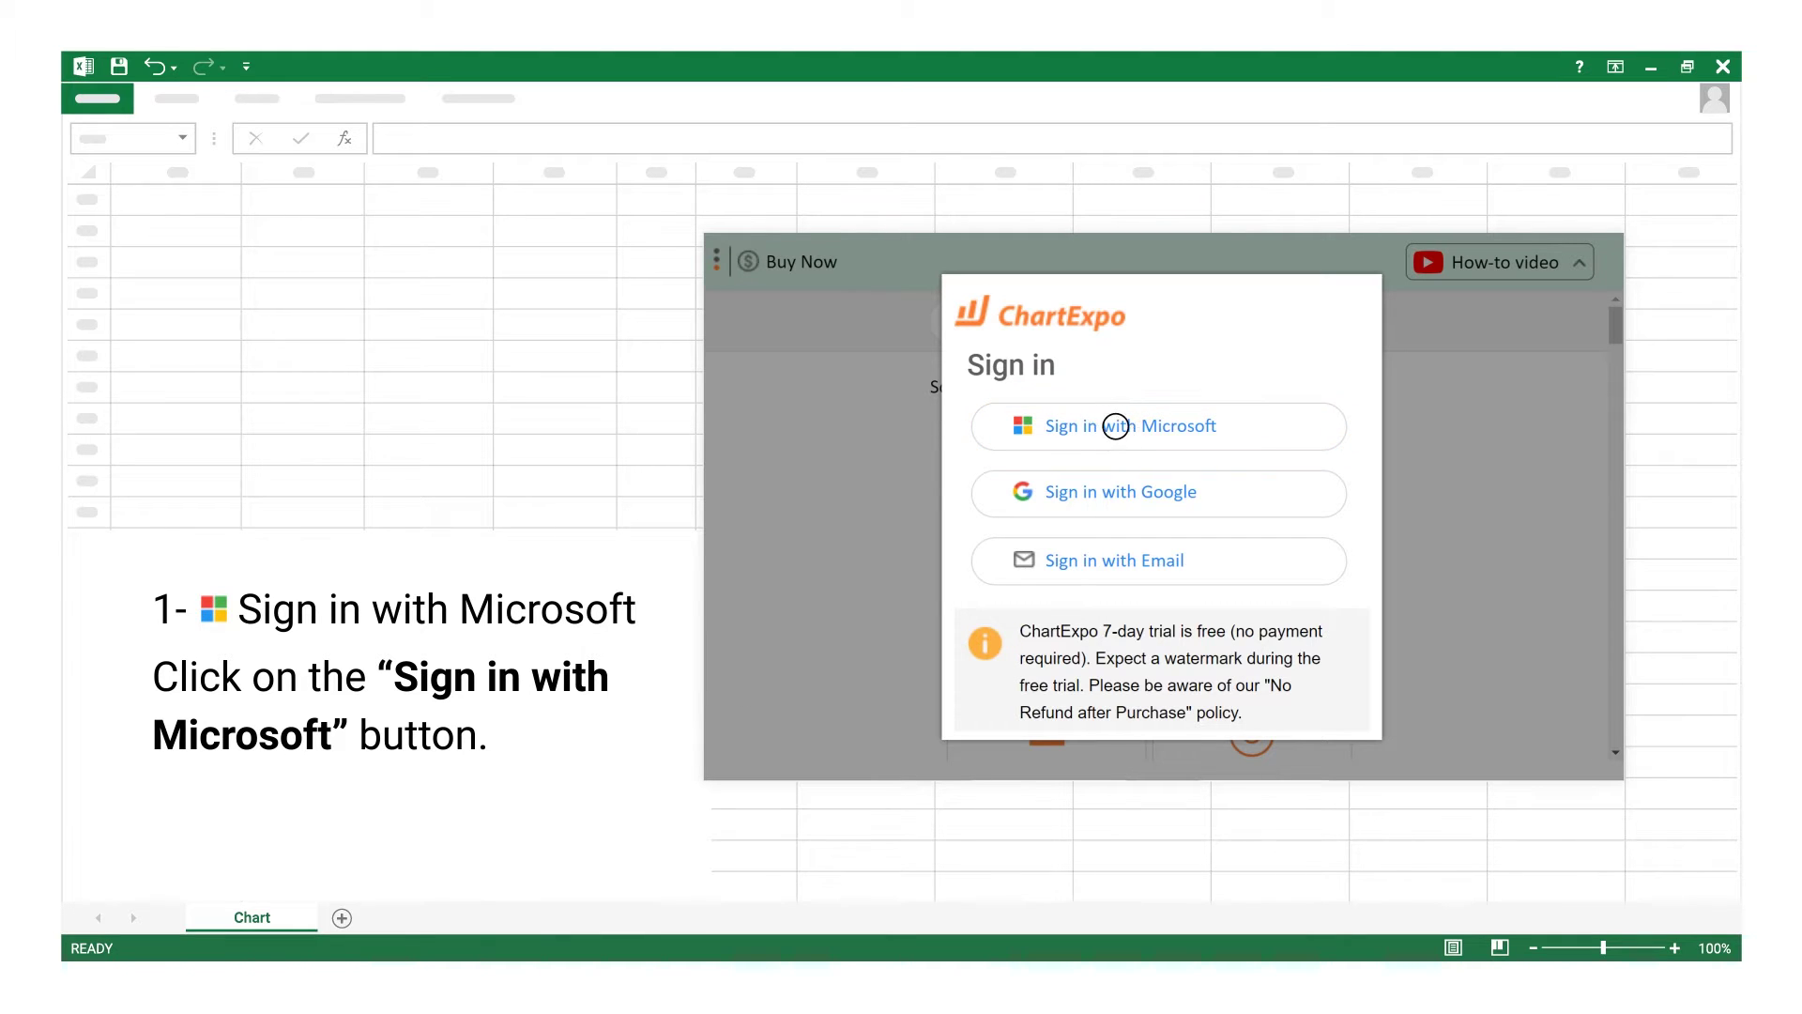
Try signing in to ChartExpo with a Microsoft account, entering its email and password
left_click(1115, 425)
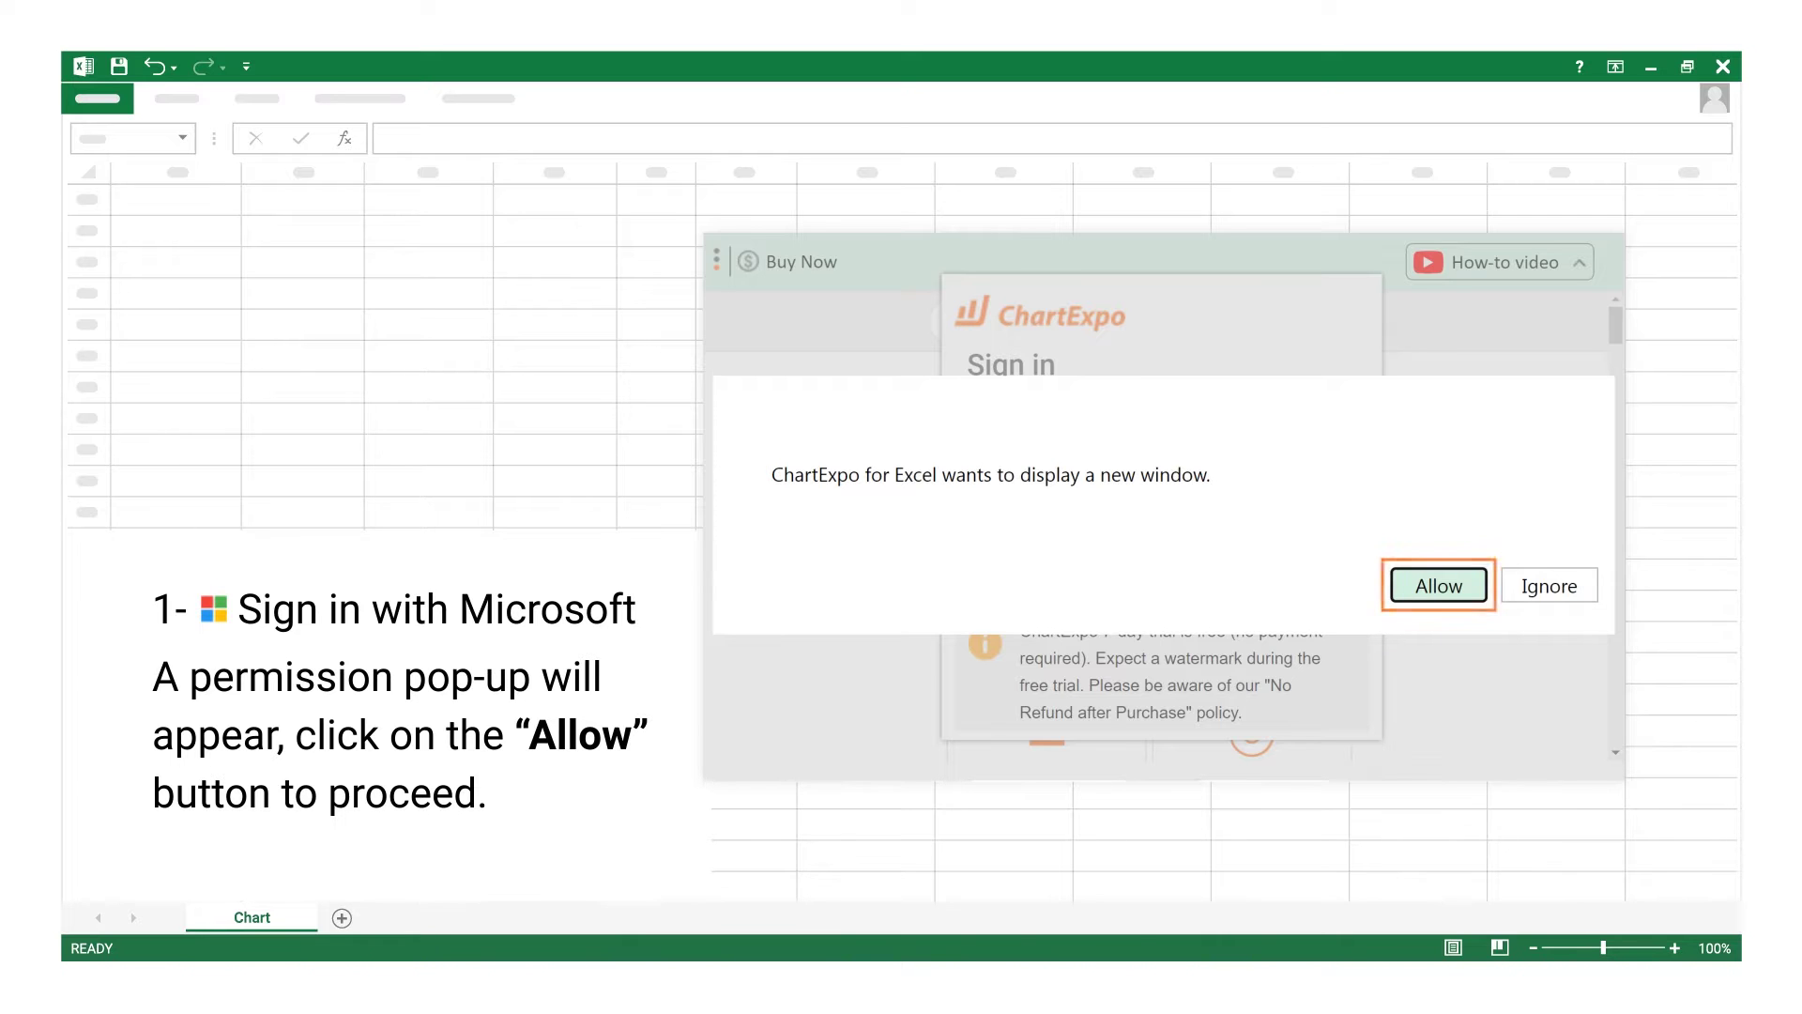
left_click(1437, 586)
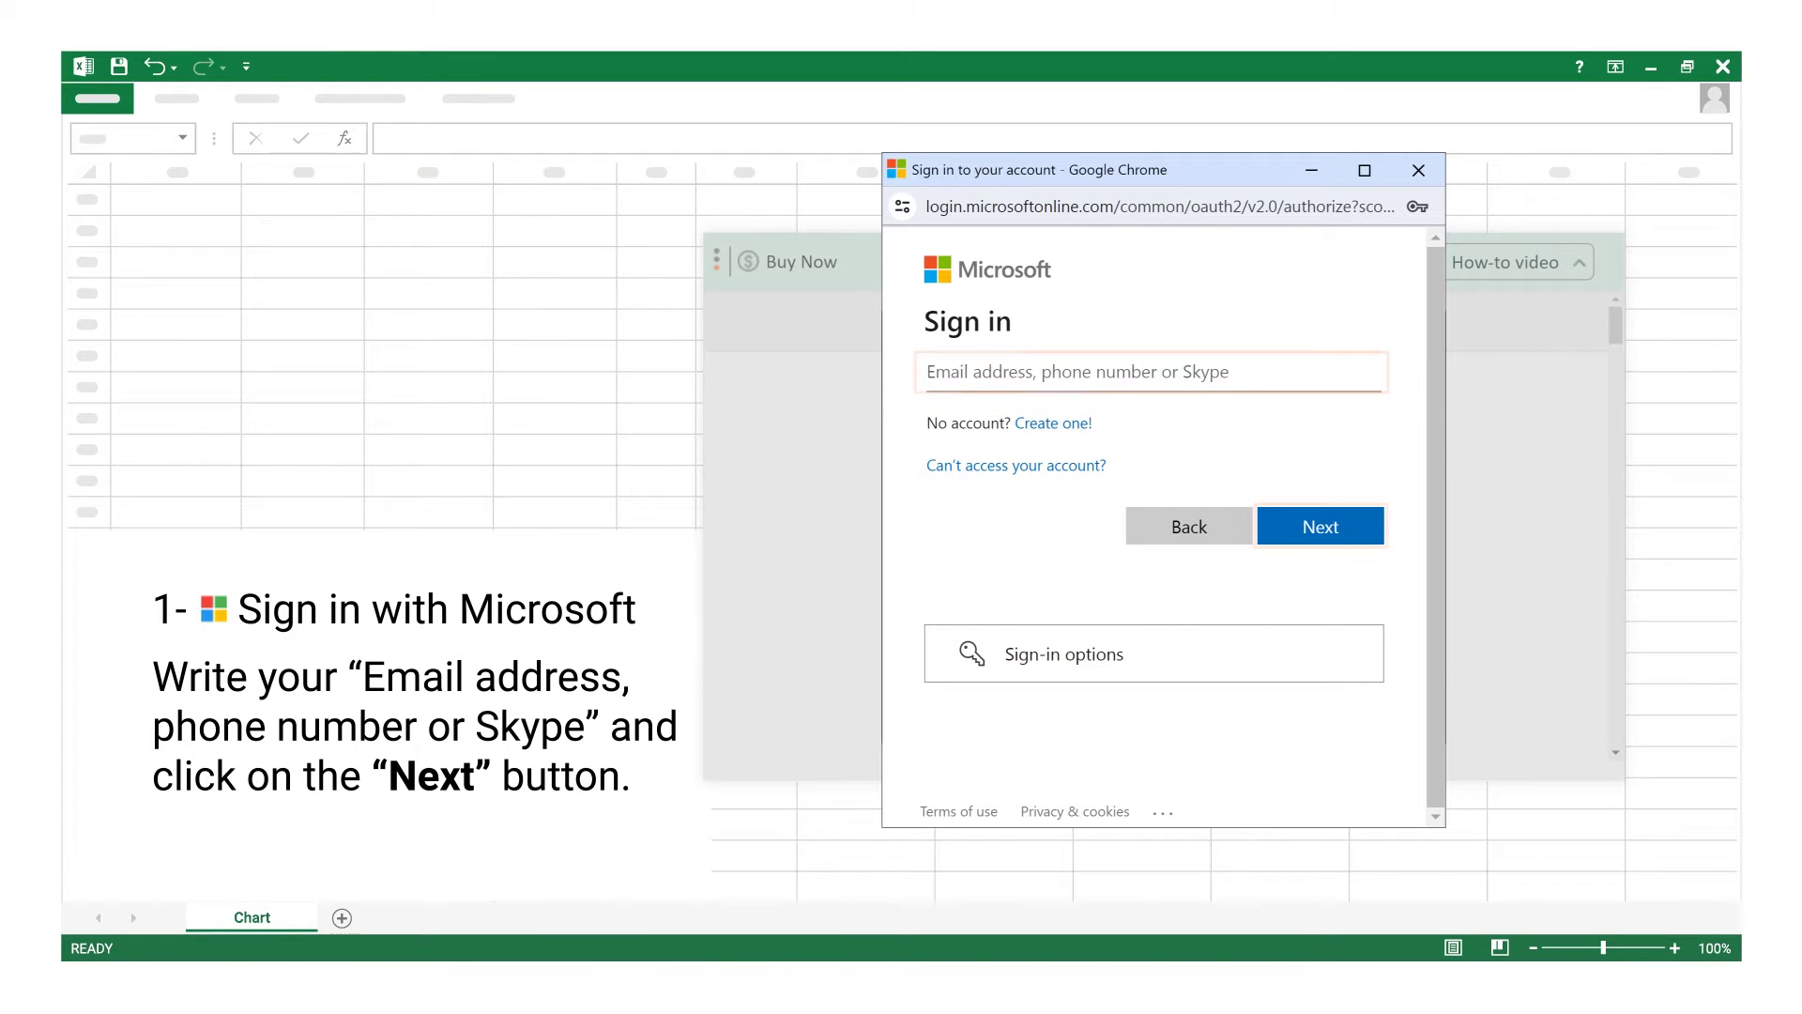
left_click(952, 371)
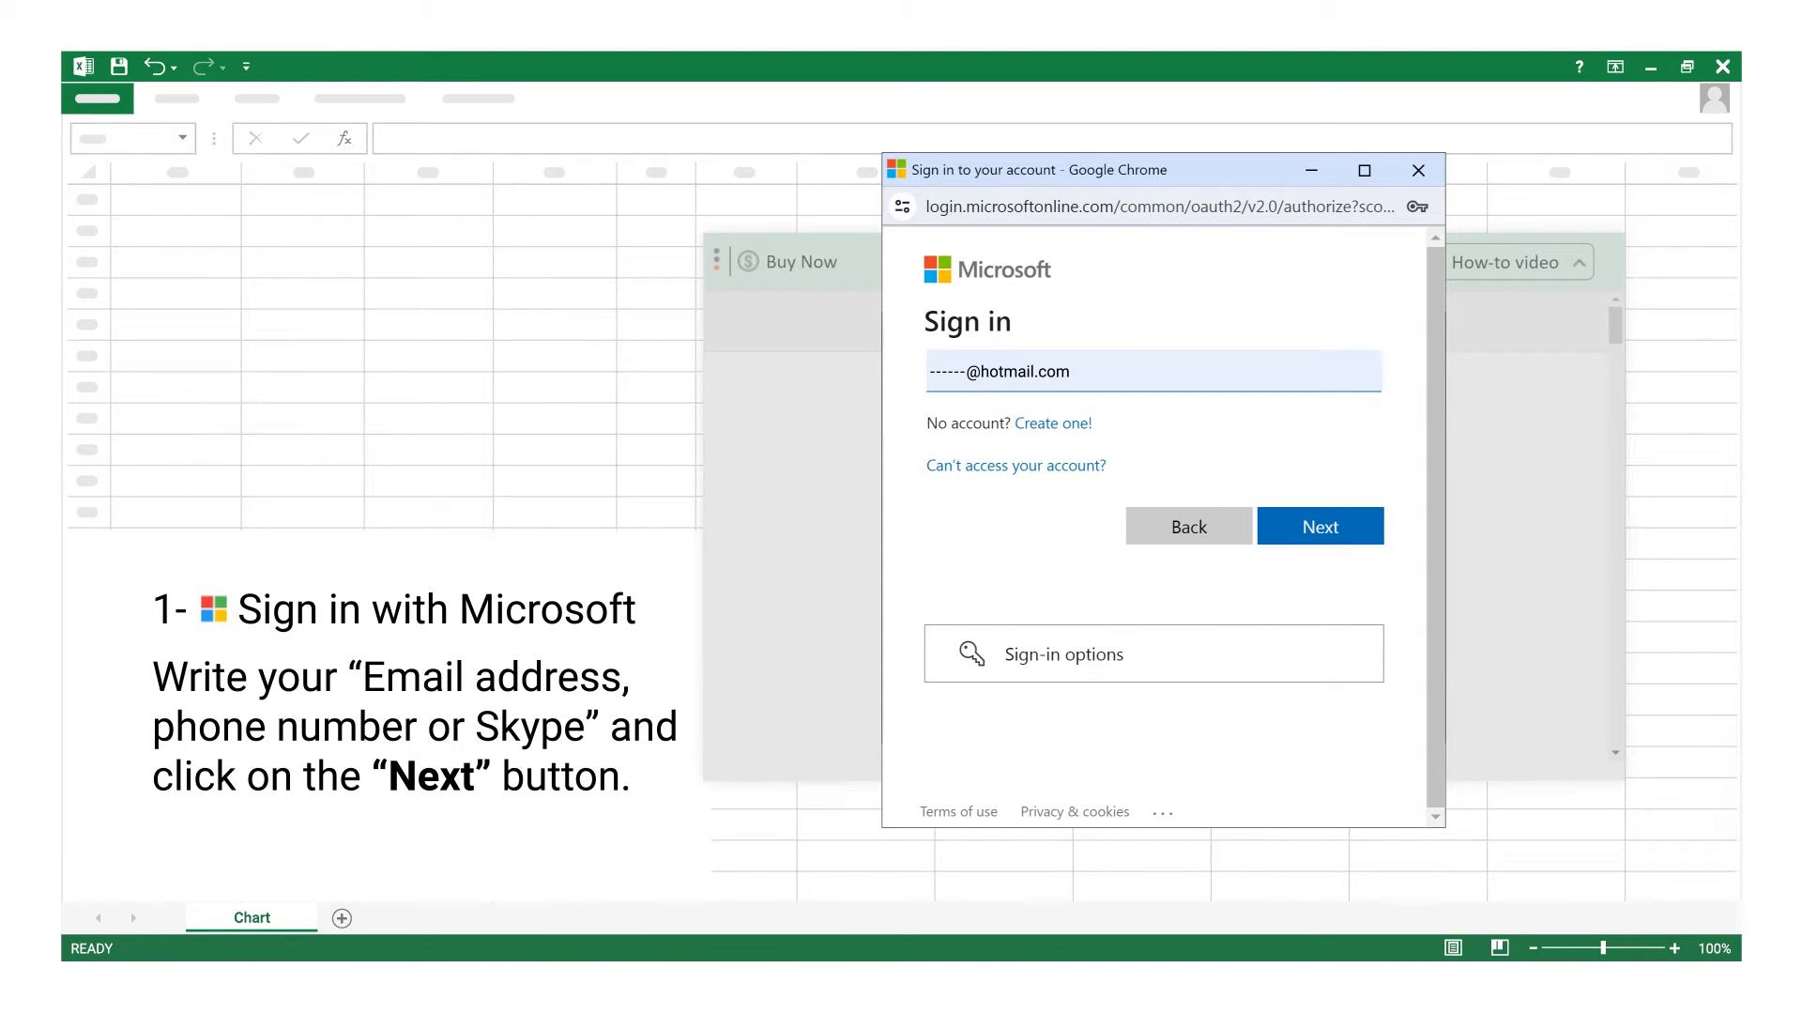
left_click(1321, 526)
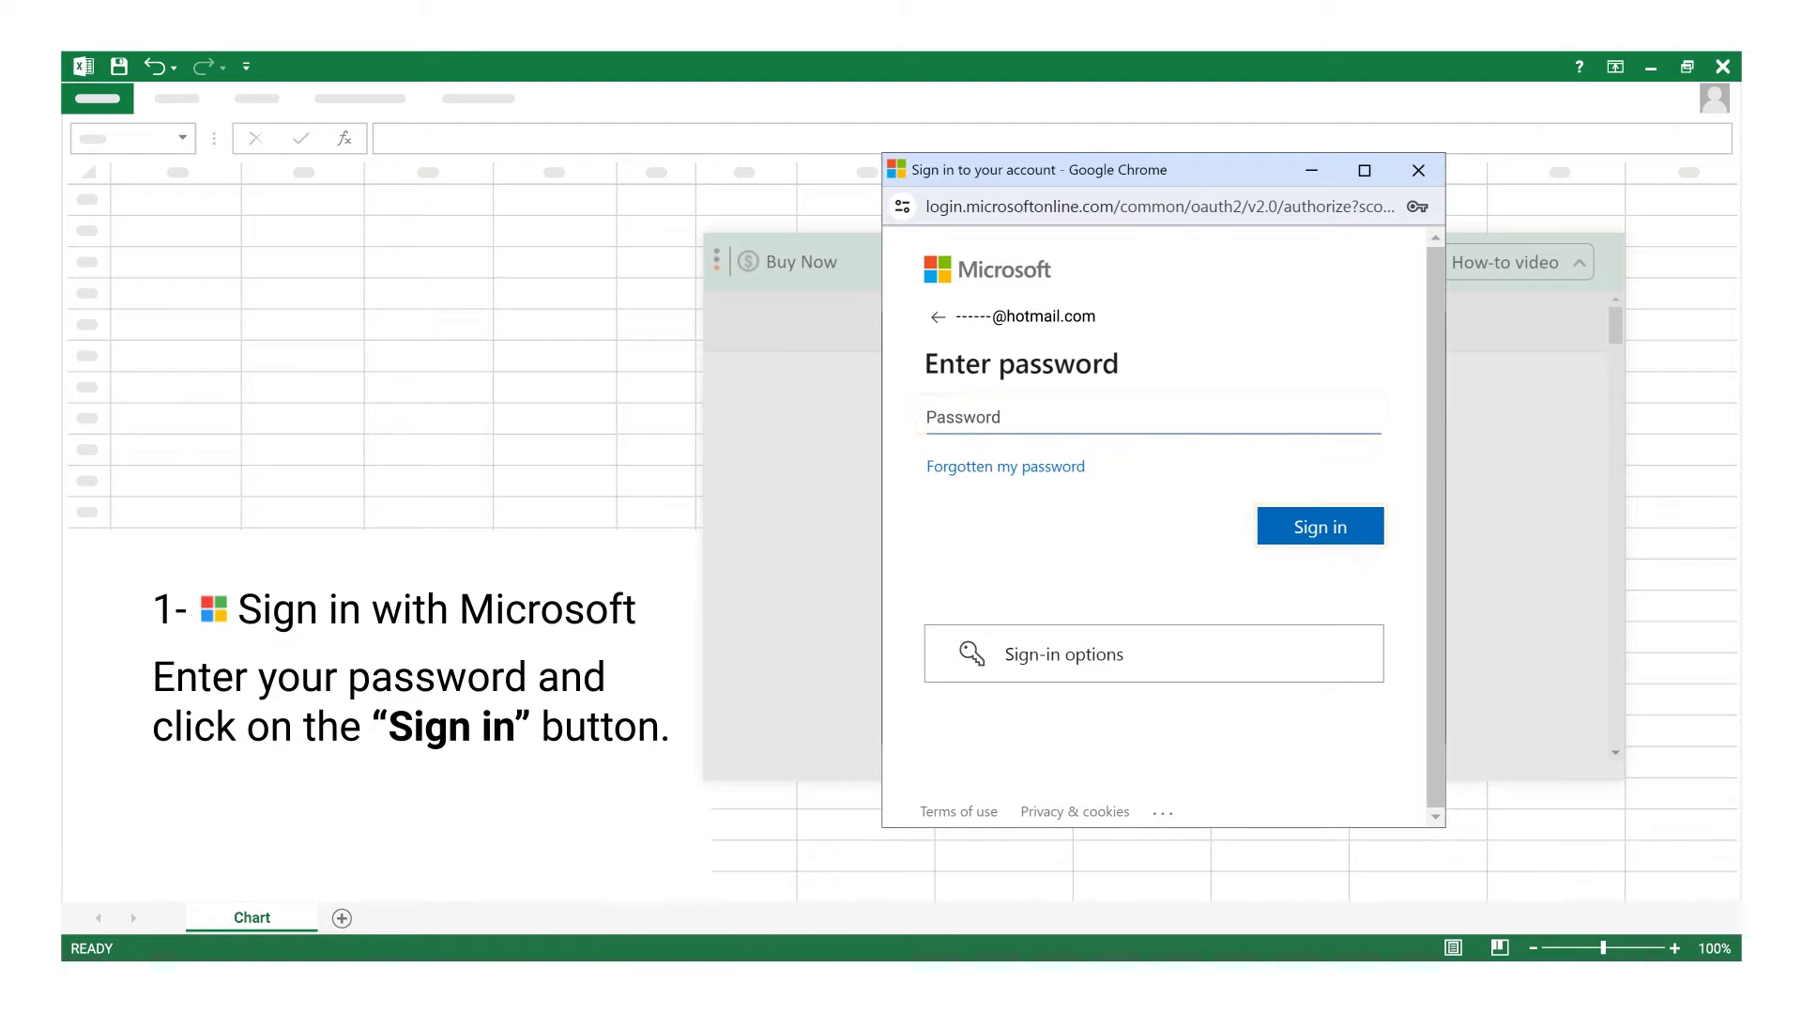
left_click(964, 417)
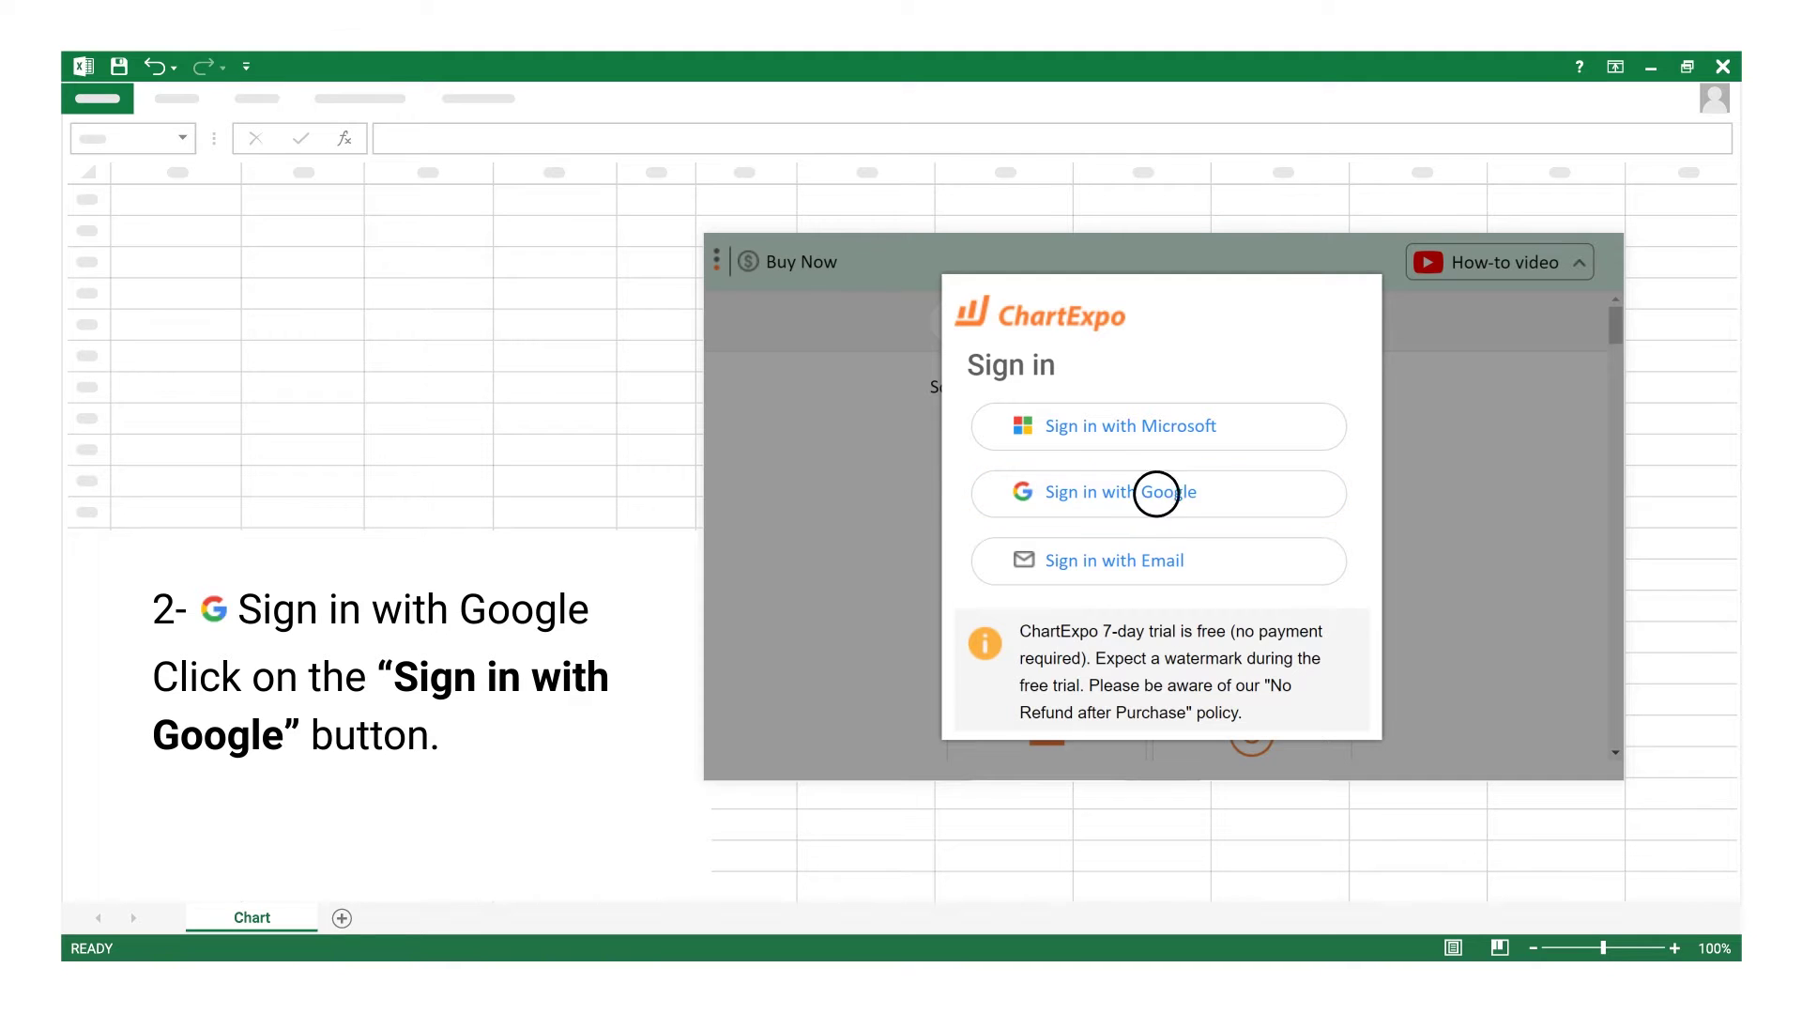
Try Google sign-in, then choose email sign-in and enter the registered email address
left_click(1156, 492)
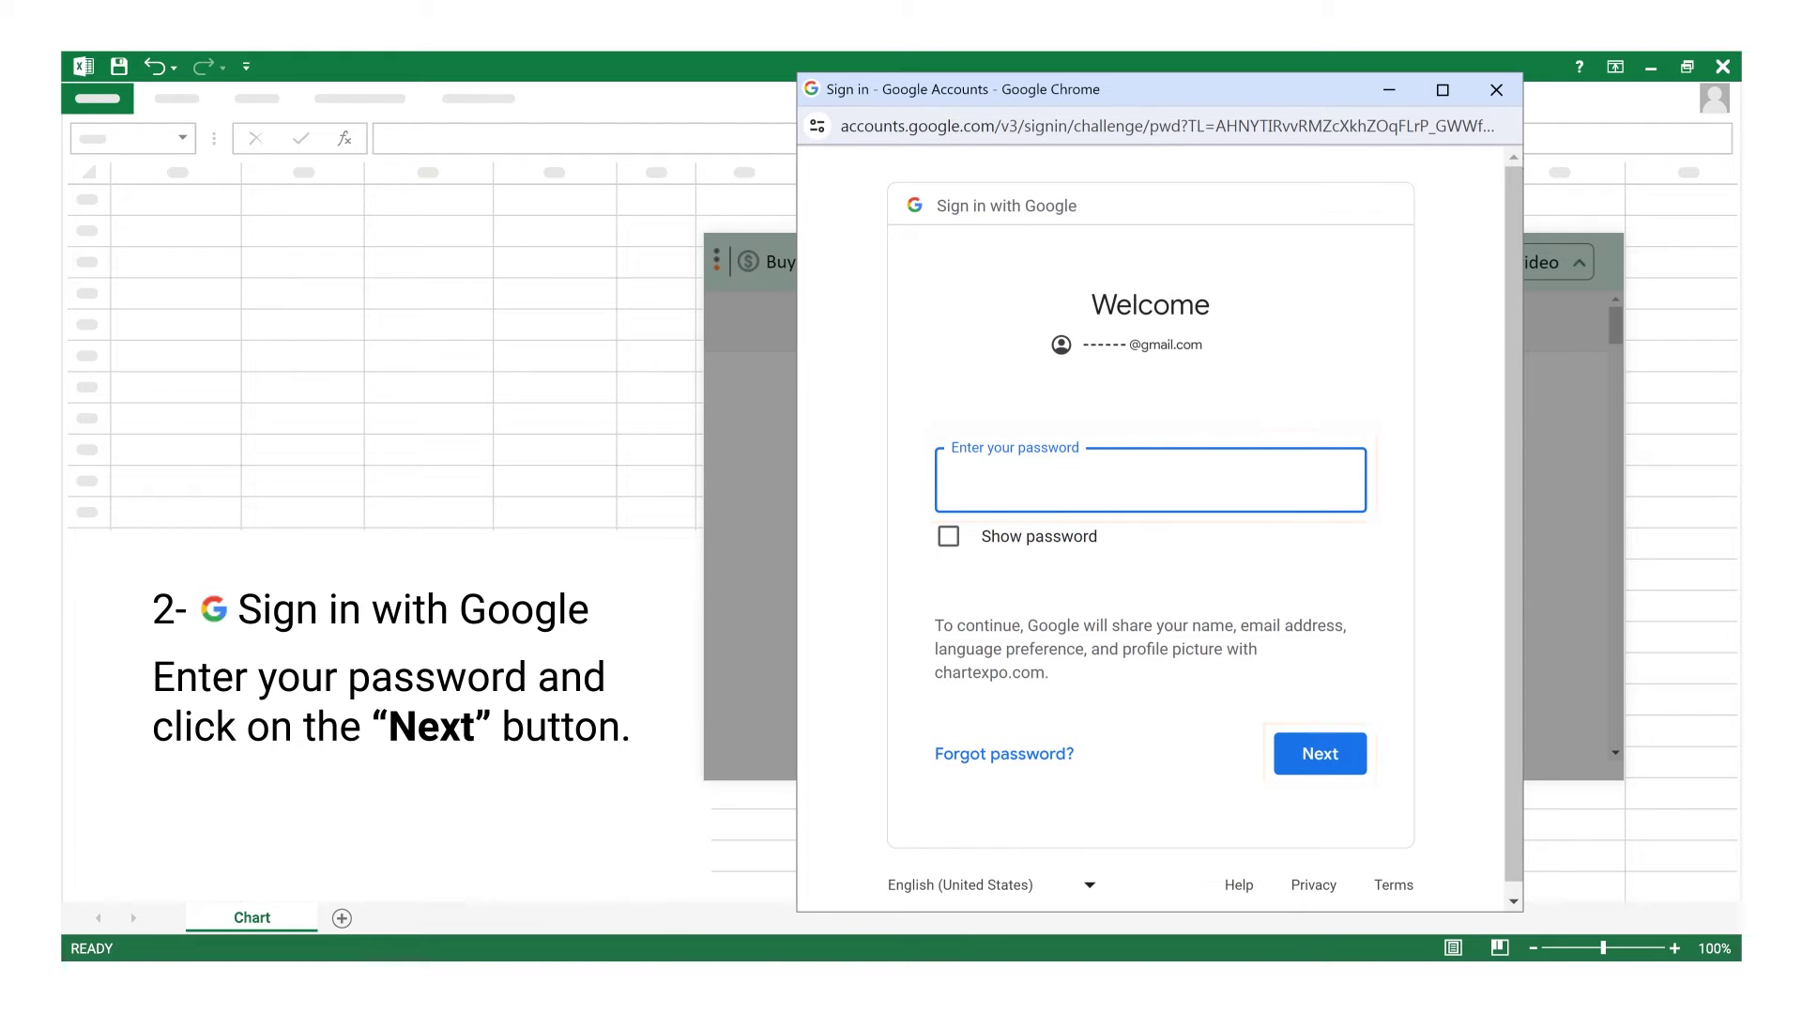
left_click(964, 483)
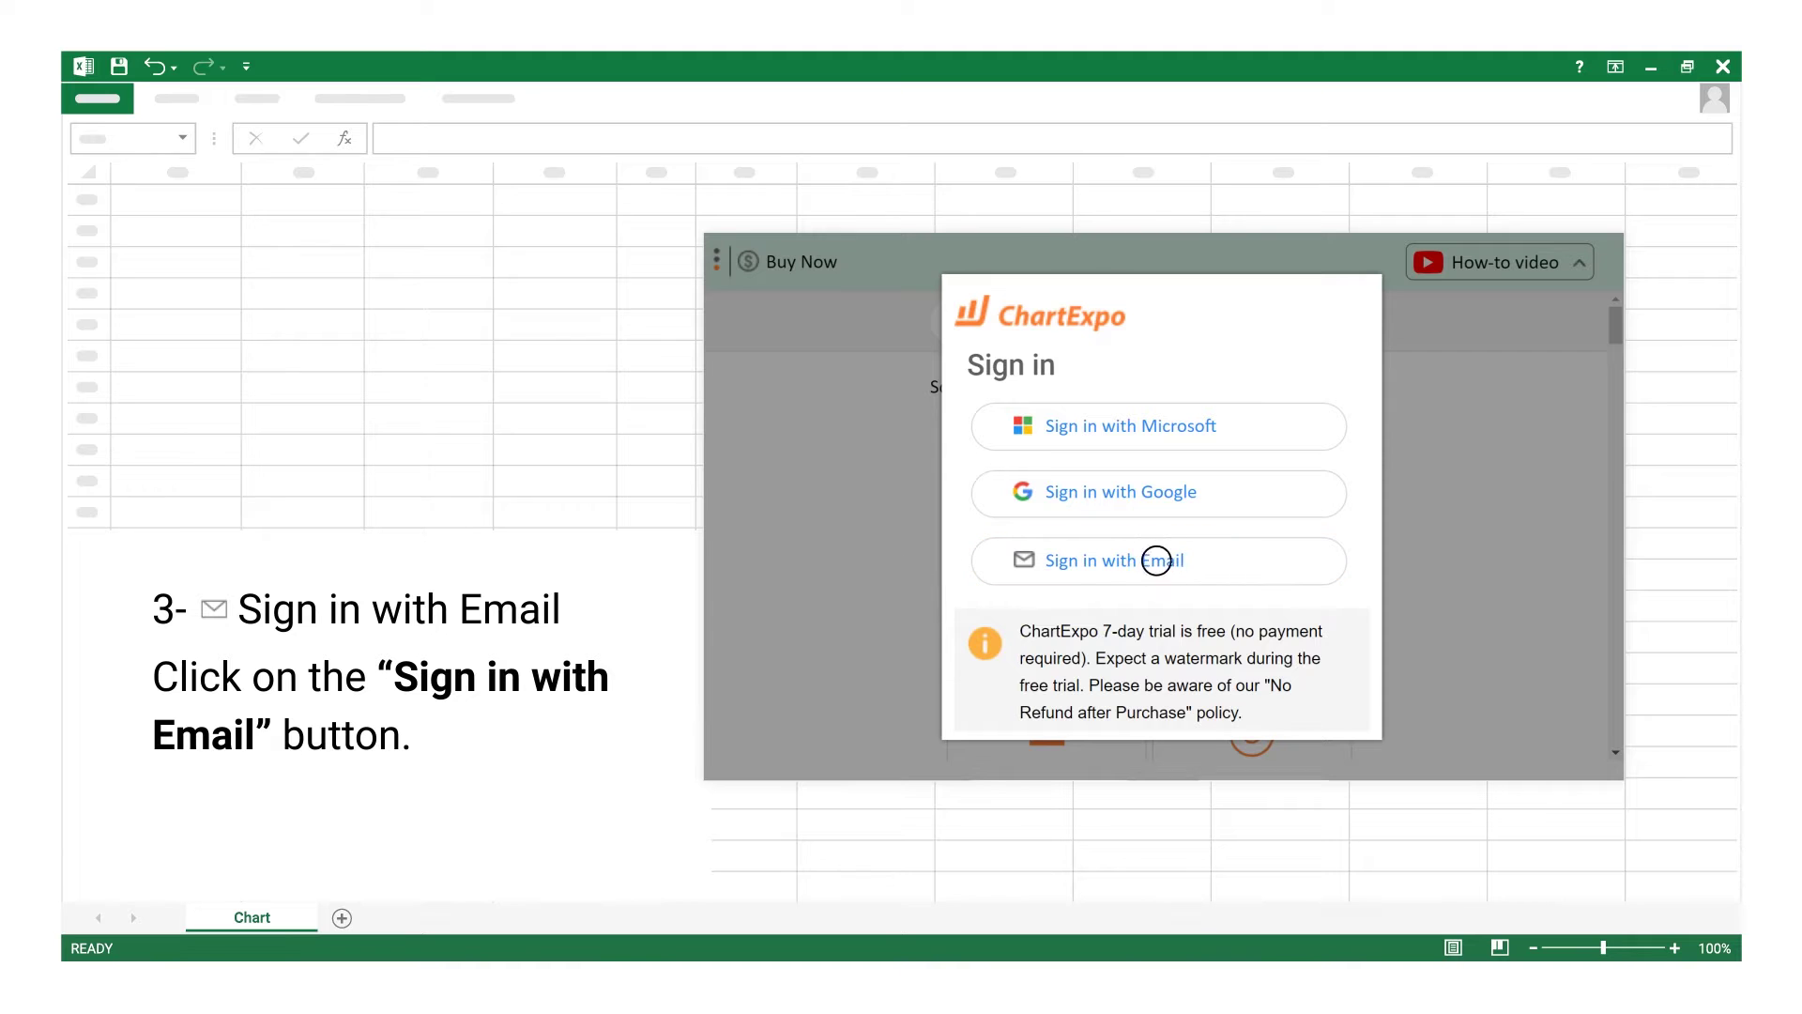
left_click(1157, 561)
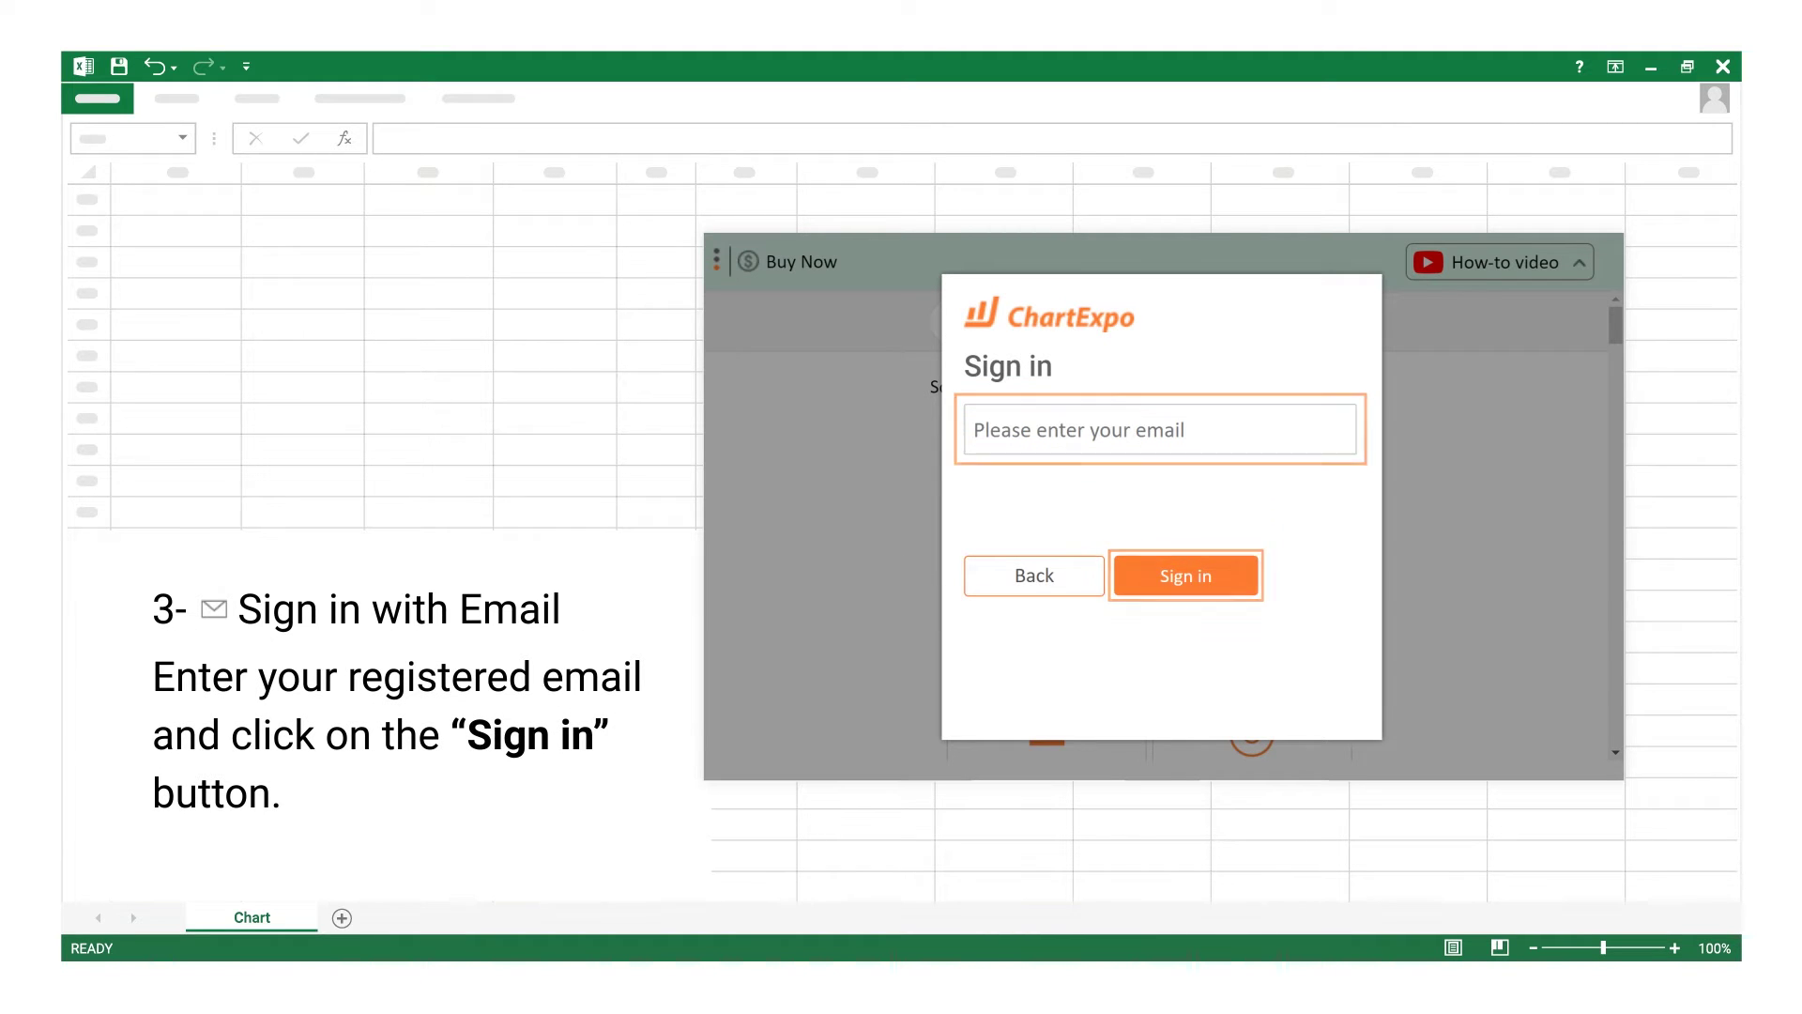
left_click(1000, 430)
type("------@------.com")
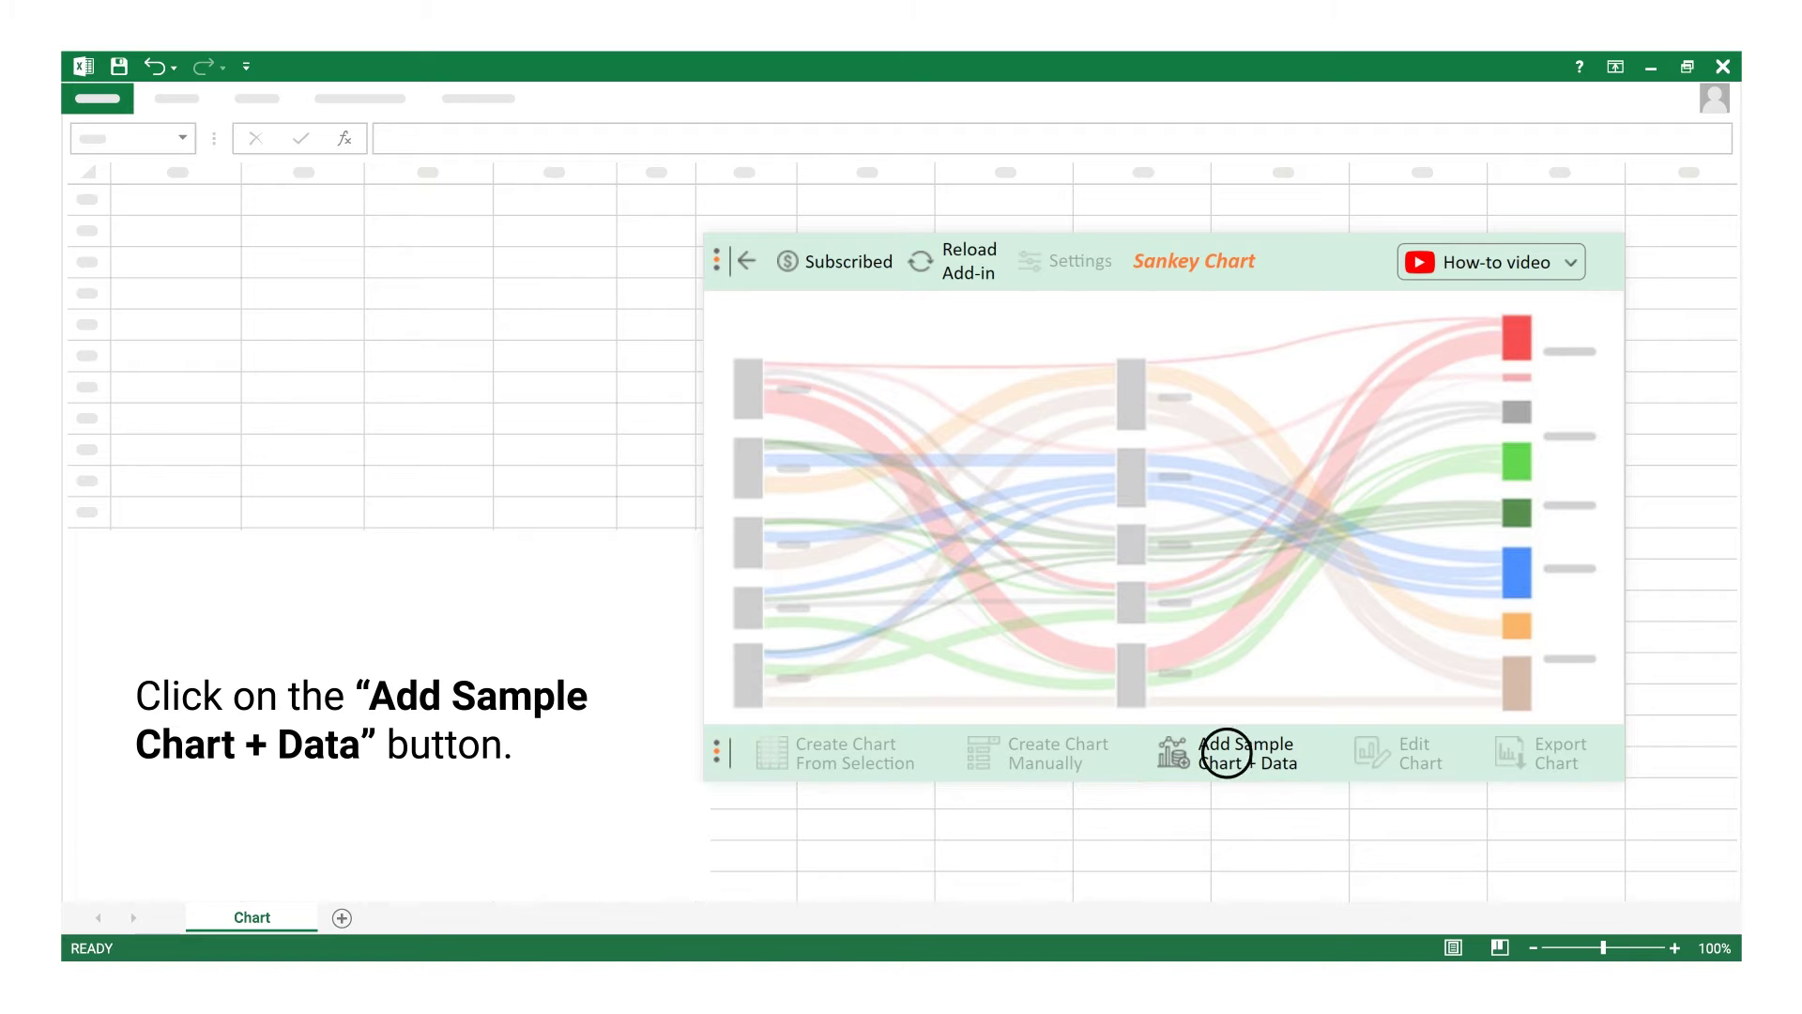
Add the sample Sankey chart with its lead data placed at cell A1
left_click(1227, 751)
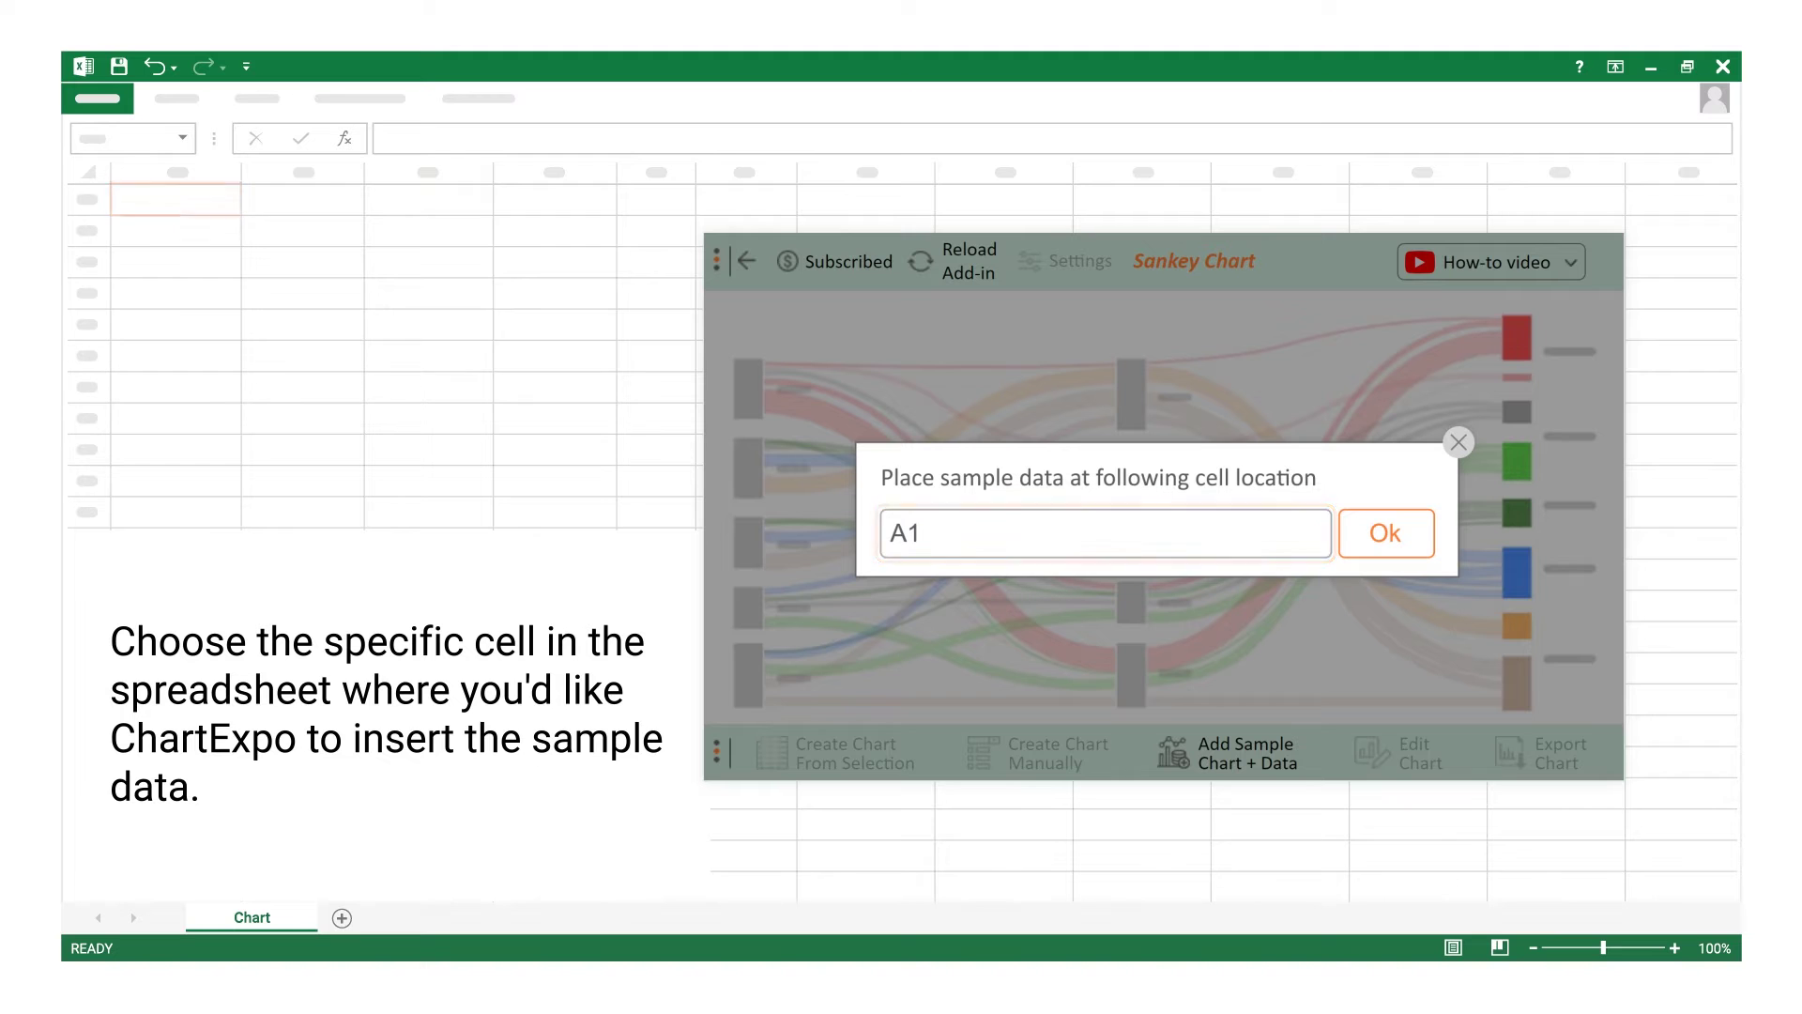
left_click(1386, 533)
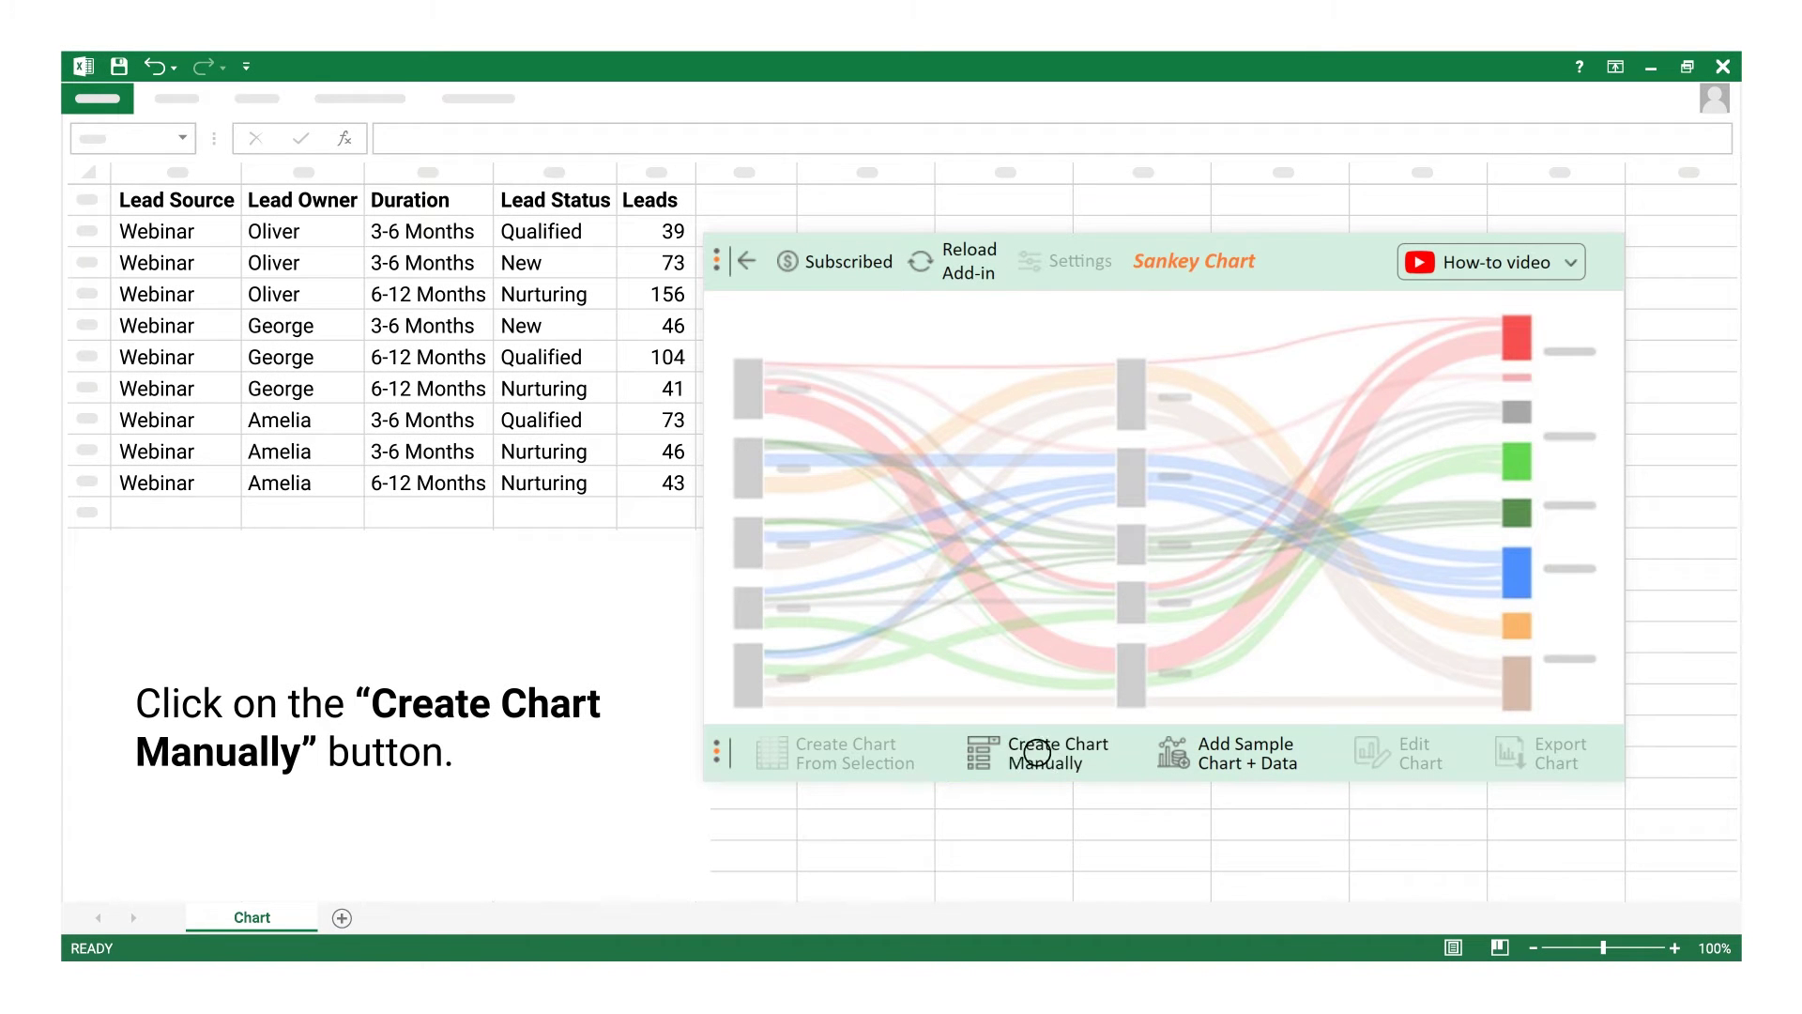
Start manual chart creation with the Chart worksheet as the data source
left_click(1037, 753)
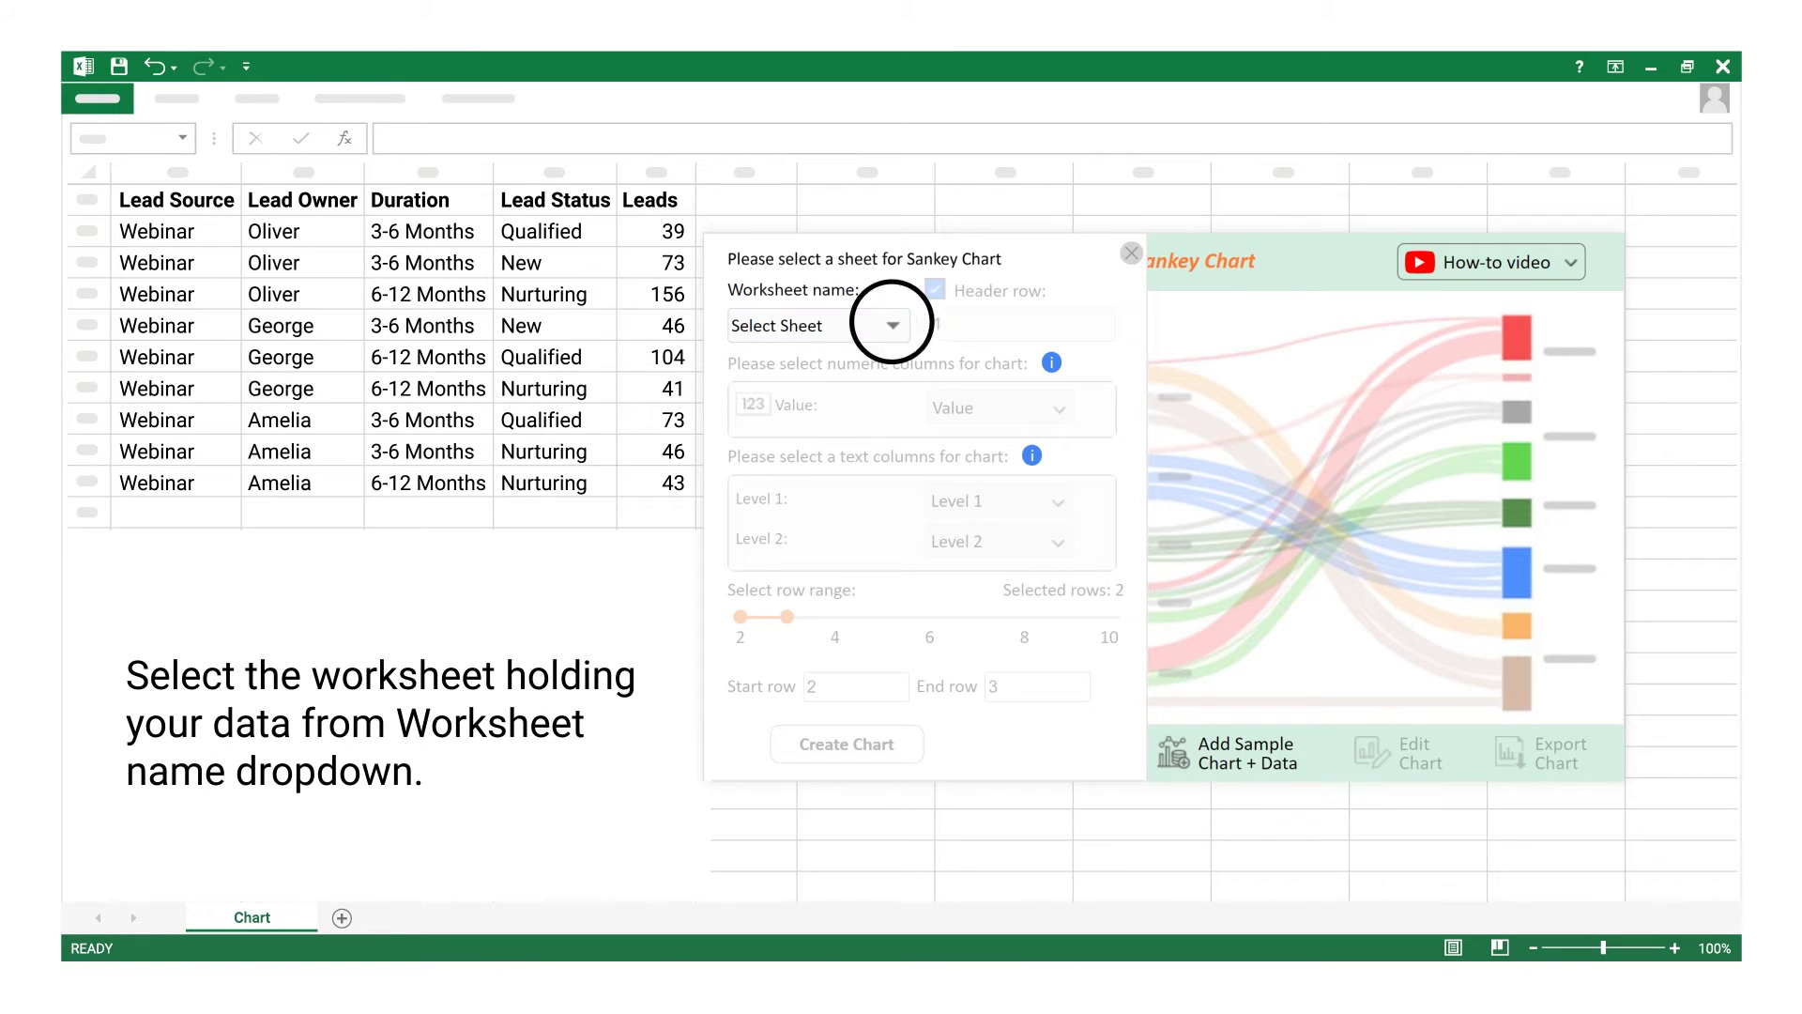
left_click(892, 325)
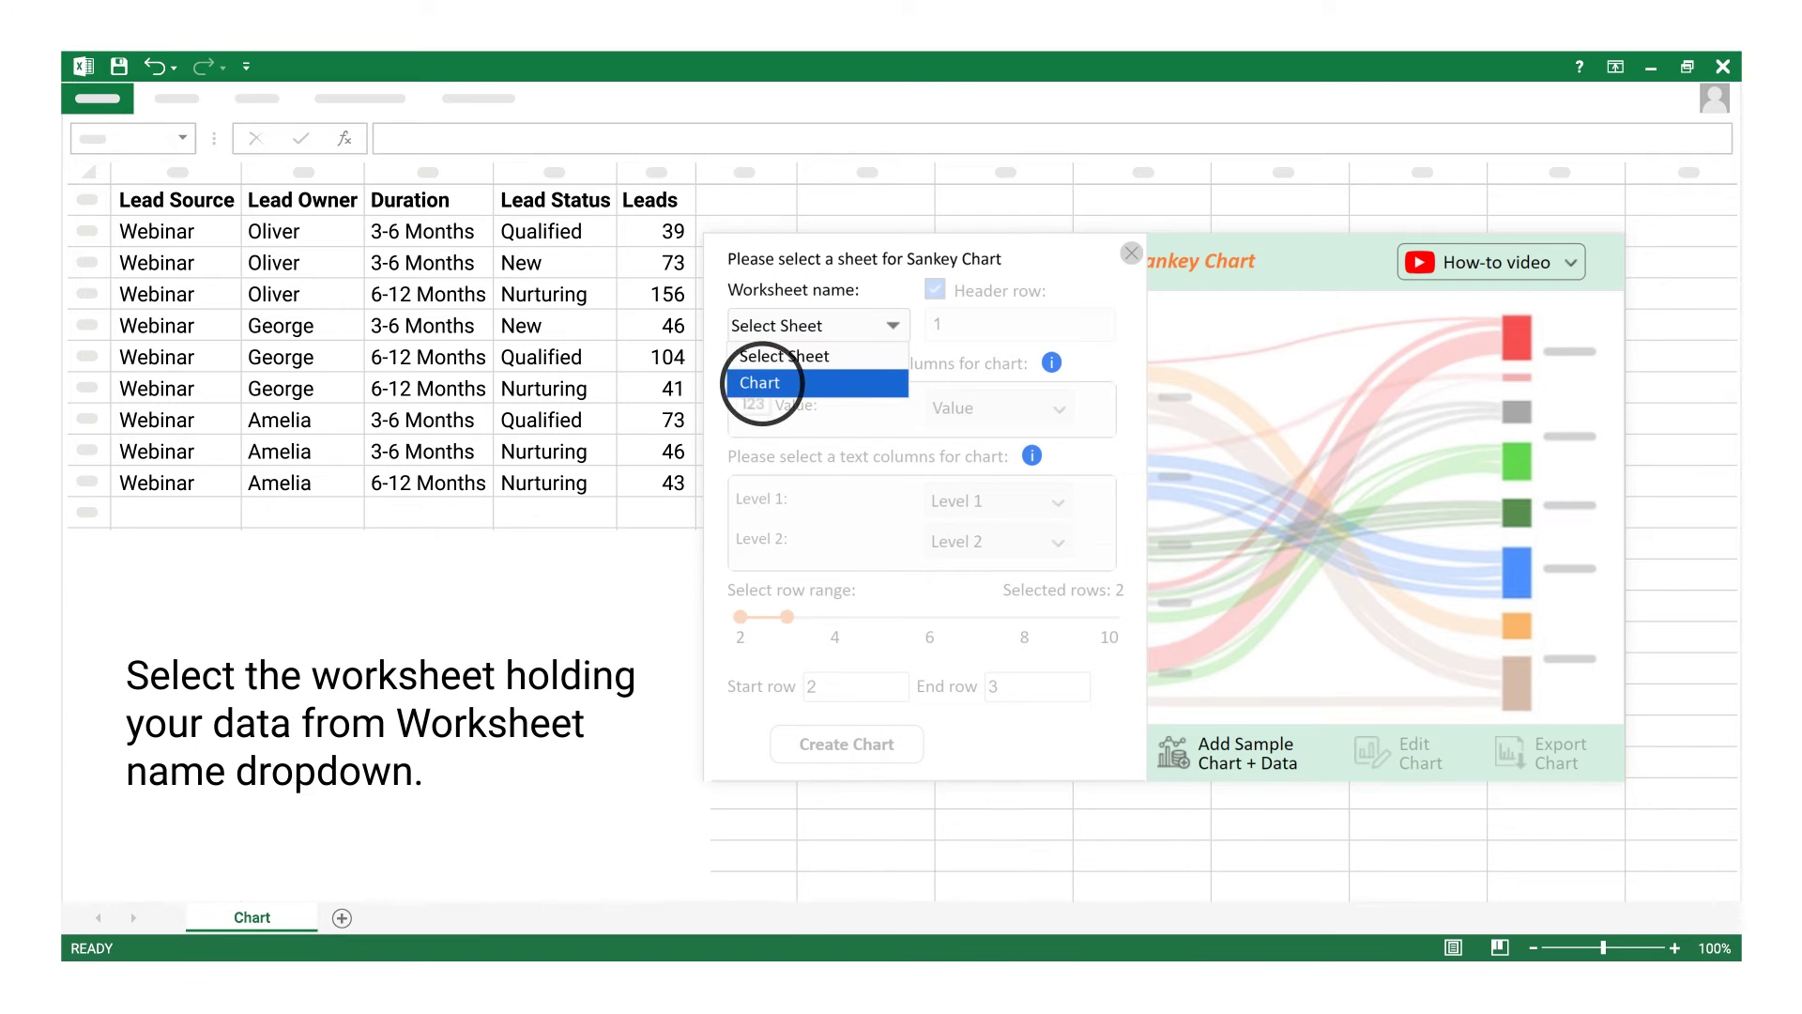
left_click(762, 383)
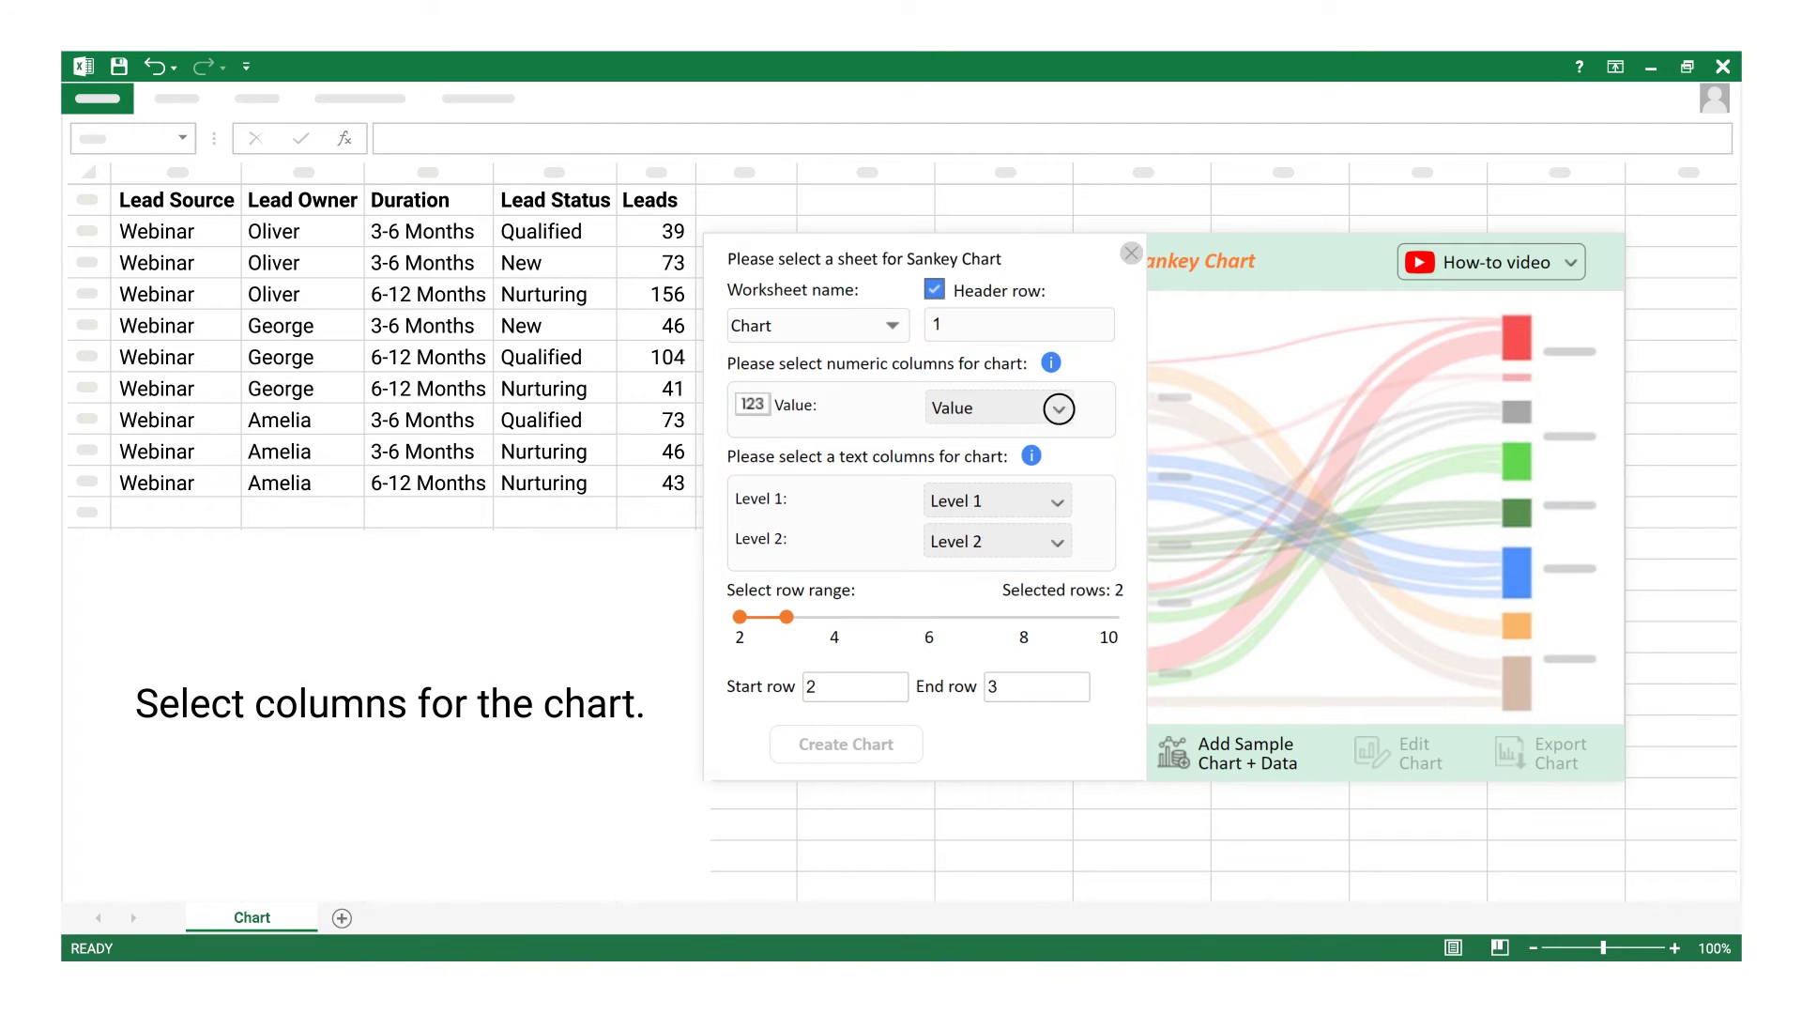
Use Leads as the value column and Lead Source as the first level
left_click(1059, 409)
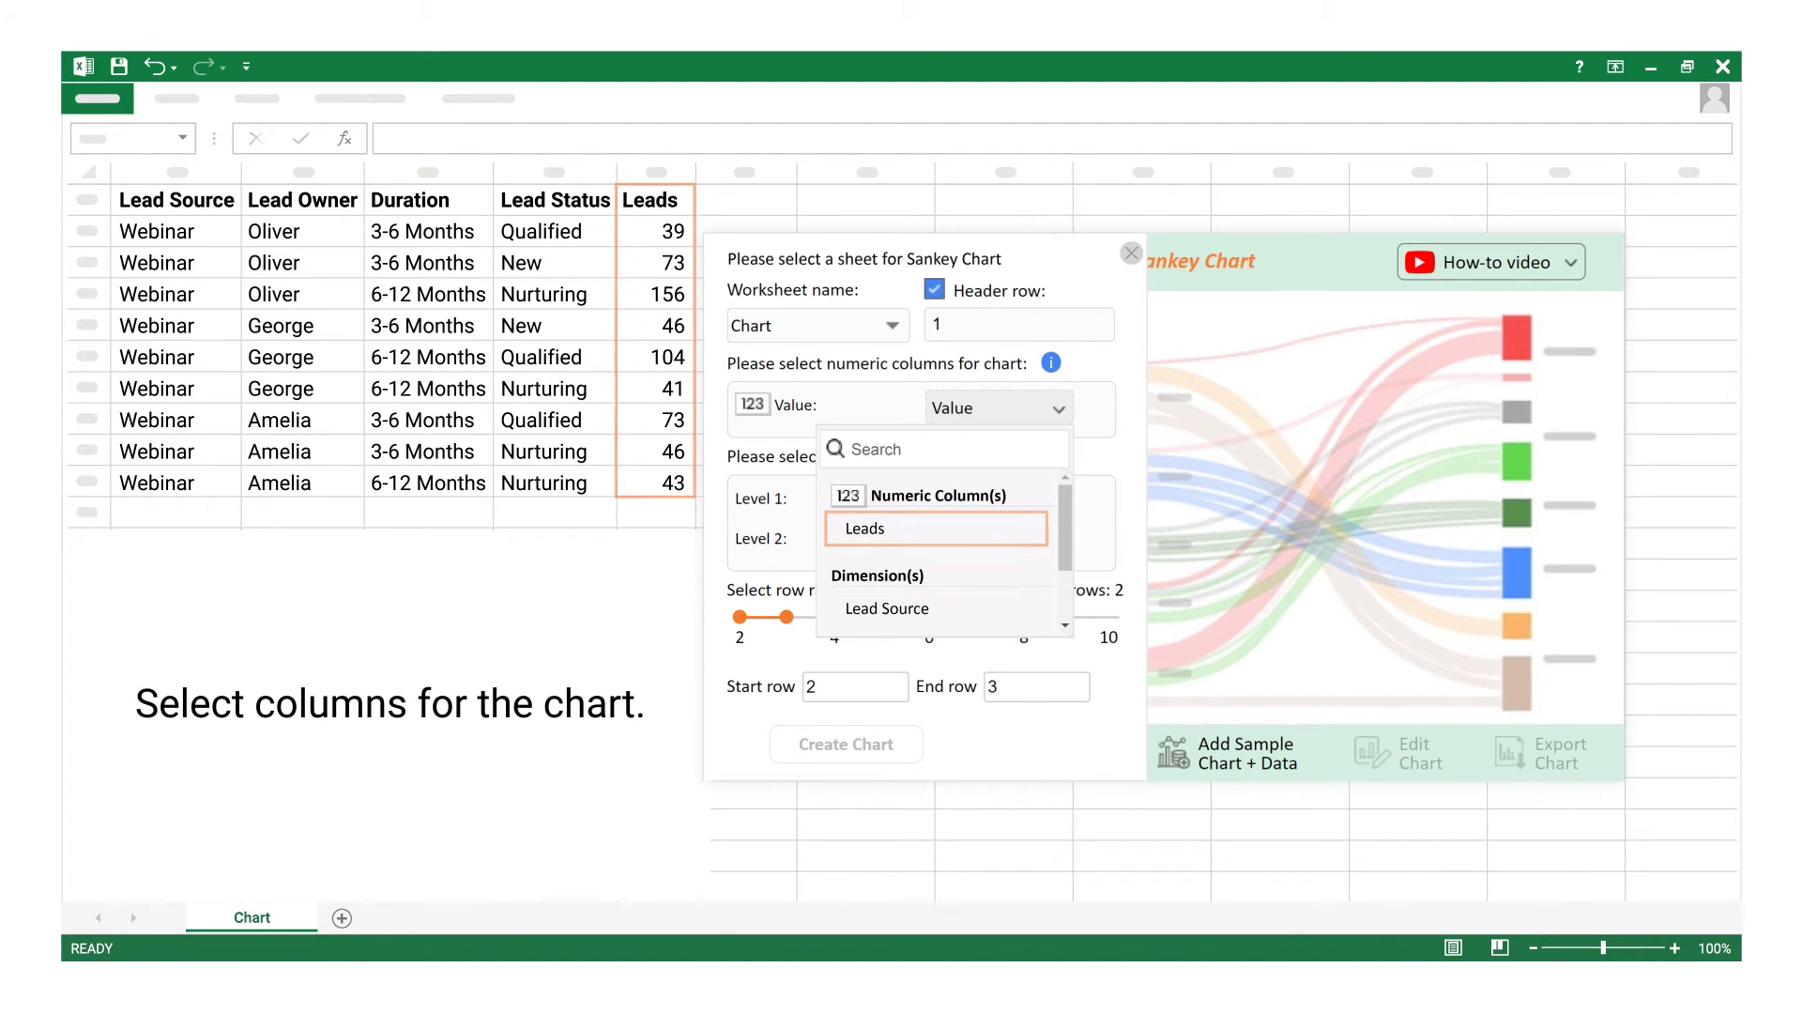
left_click(865, 528)
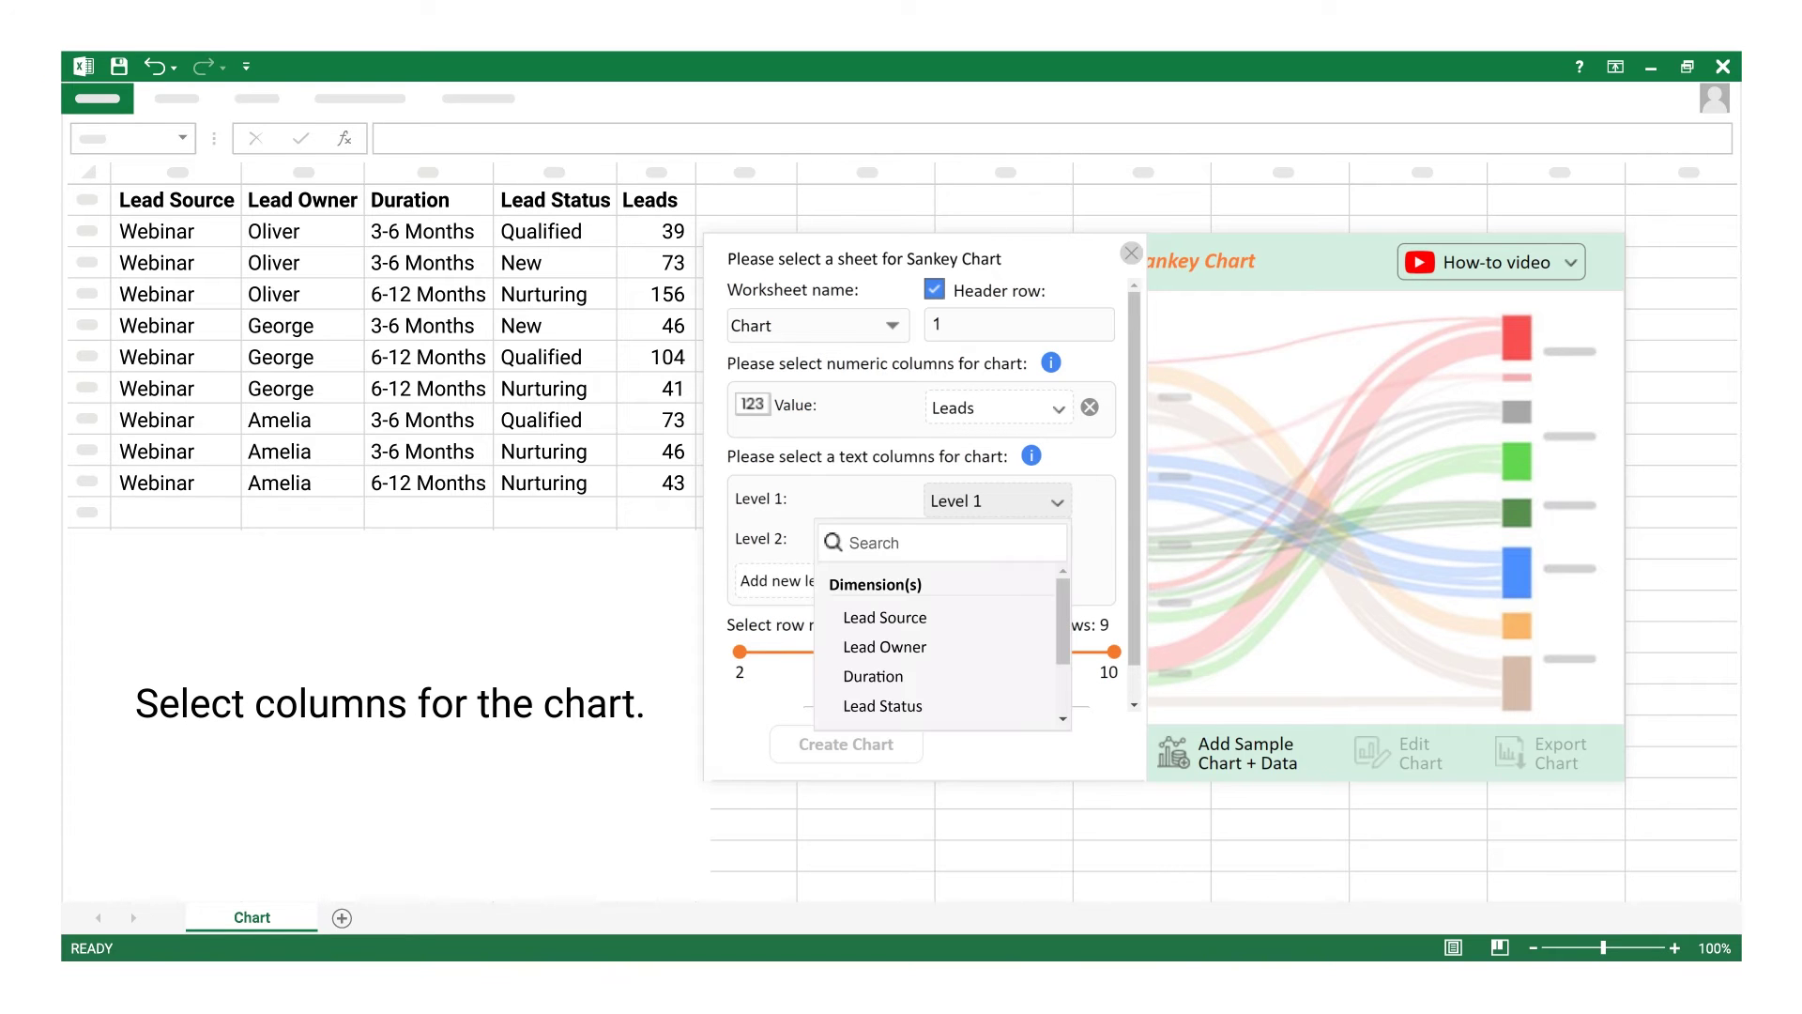
left_click(1056, 499)
left_click(885, 617)
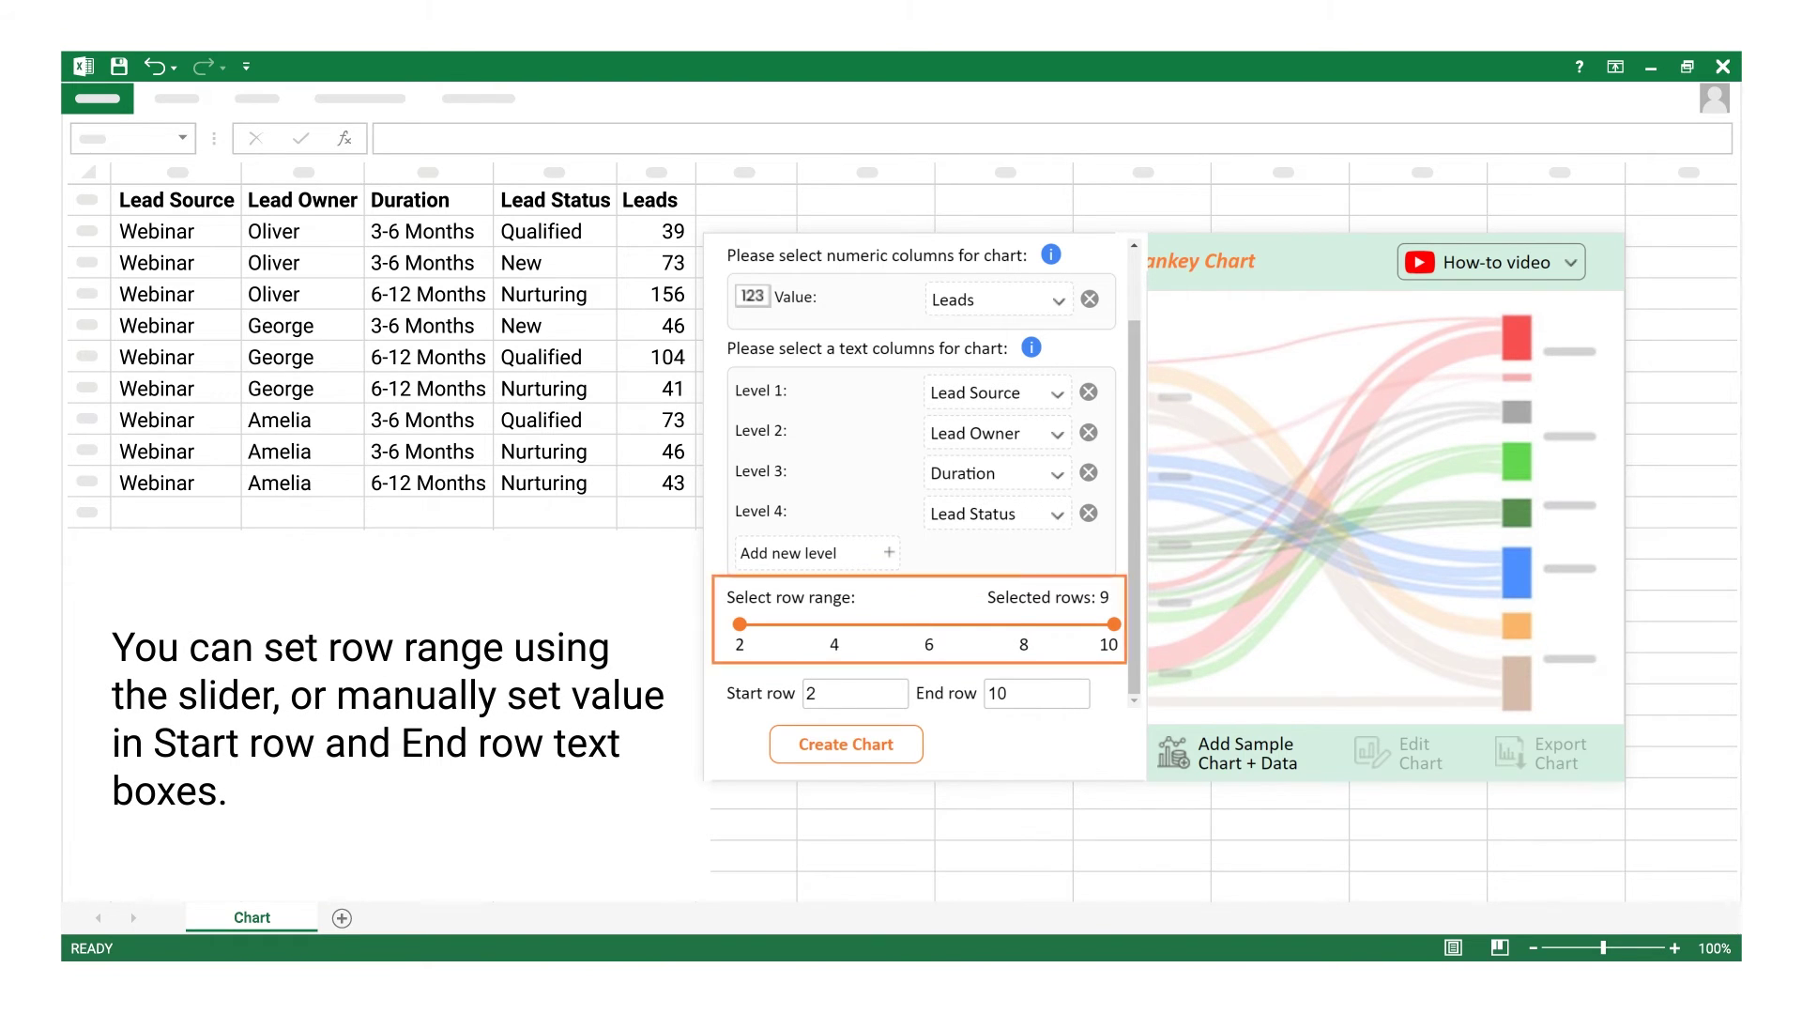
Set the row range to 2–10 and create the Sankey chart
left_click(1024, 623)
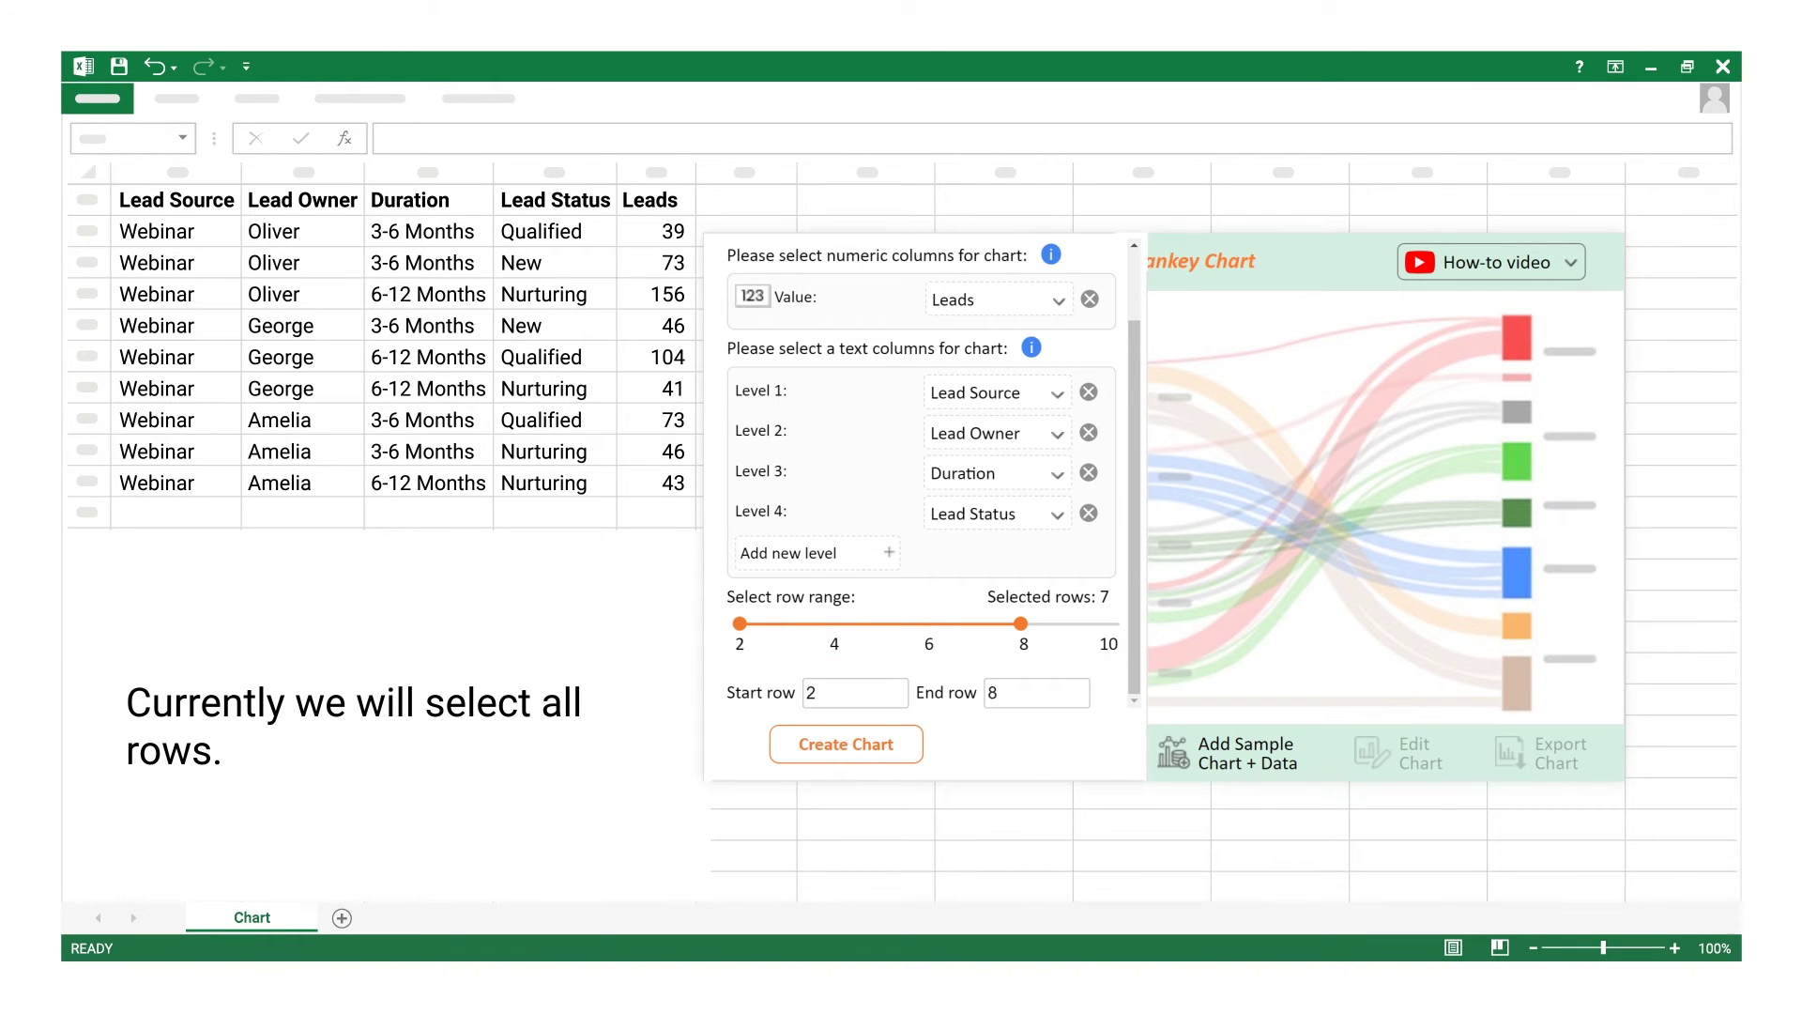
left_click(1115, 624)
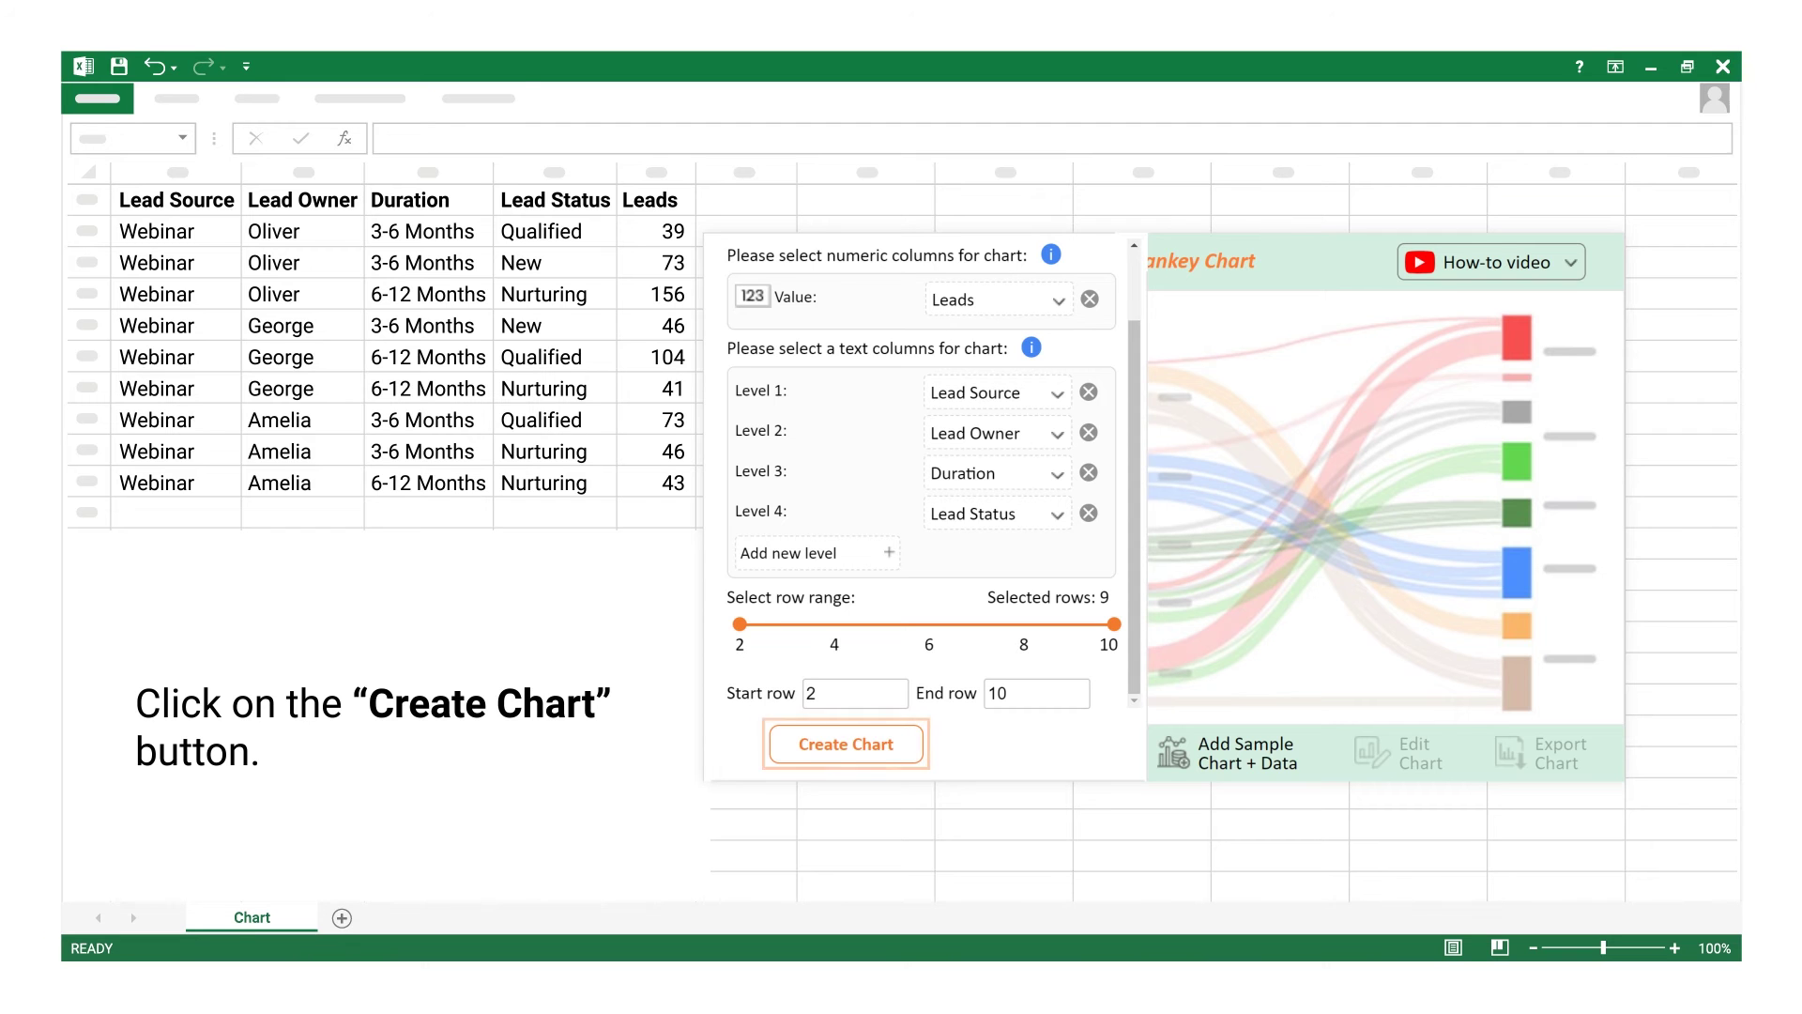
left_click(844, 744)
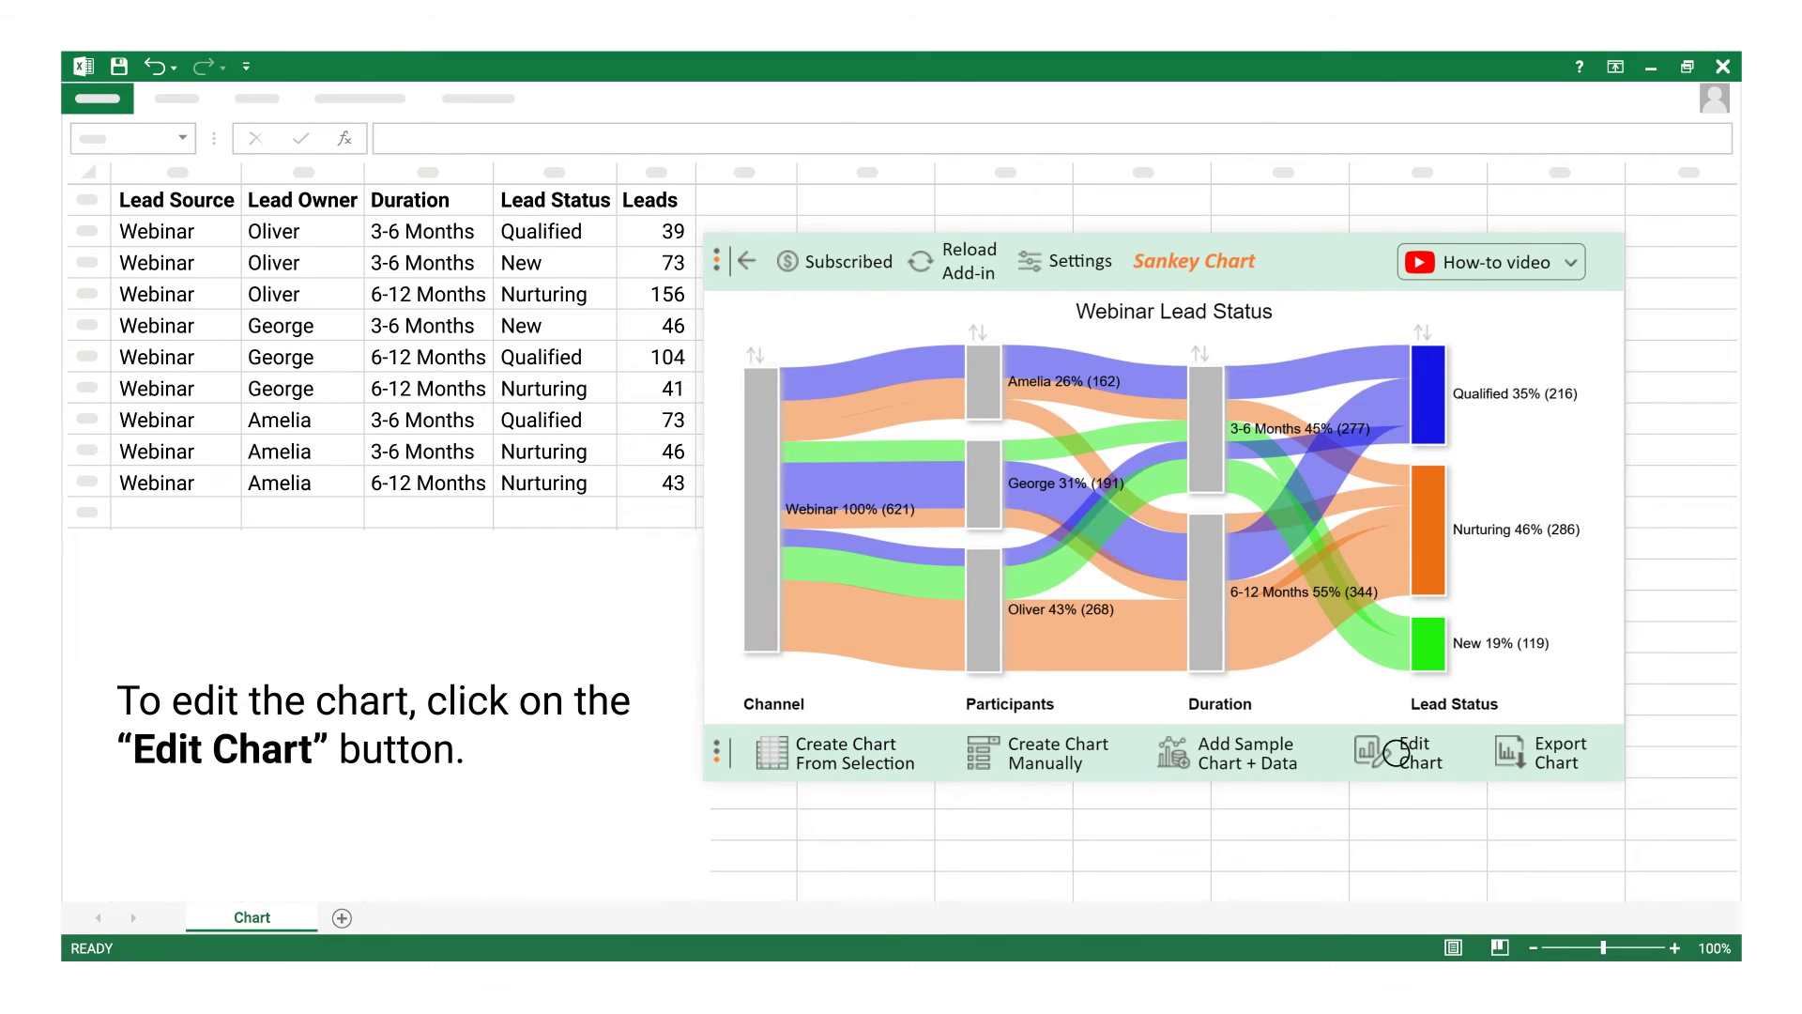
Switch the Webinar Lead Status Sankey chart into Edit Chart mode
left_click(1395, 756)
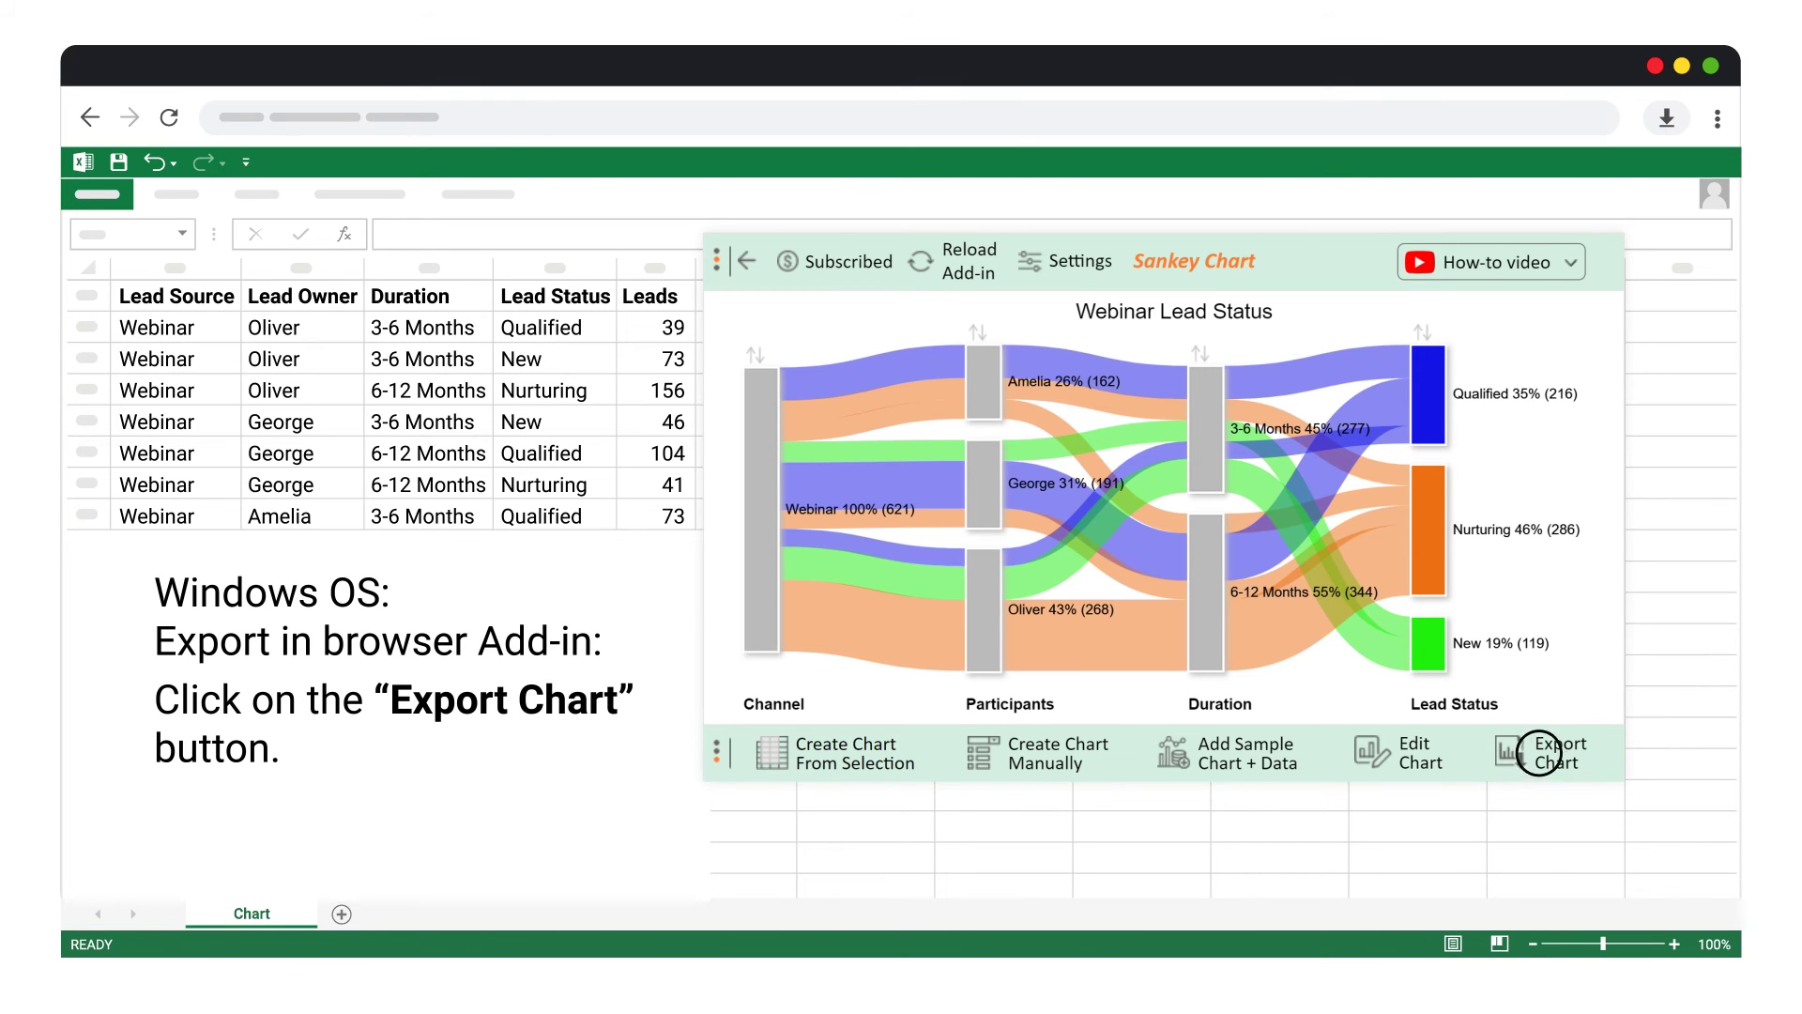
Export the chart as PNG and keep allowing automatic downloads in the browser notice
left_click(1541, 752)
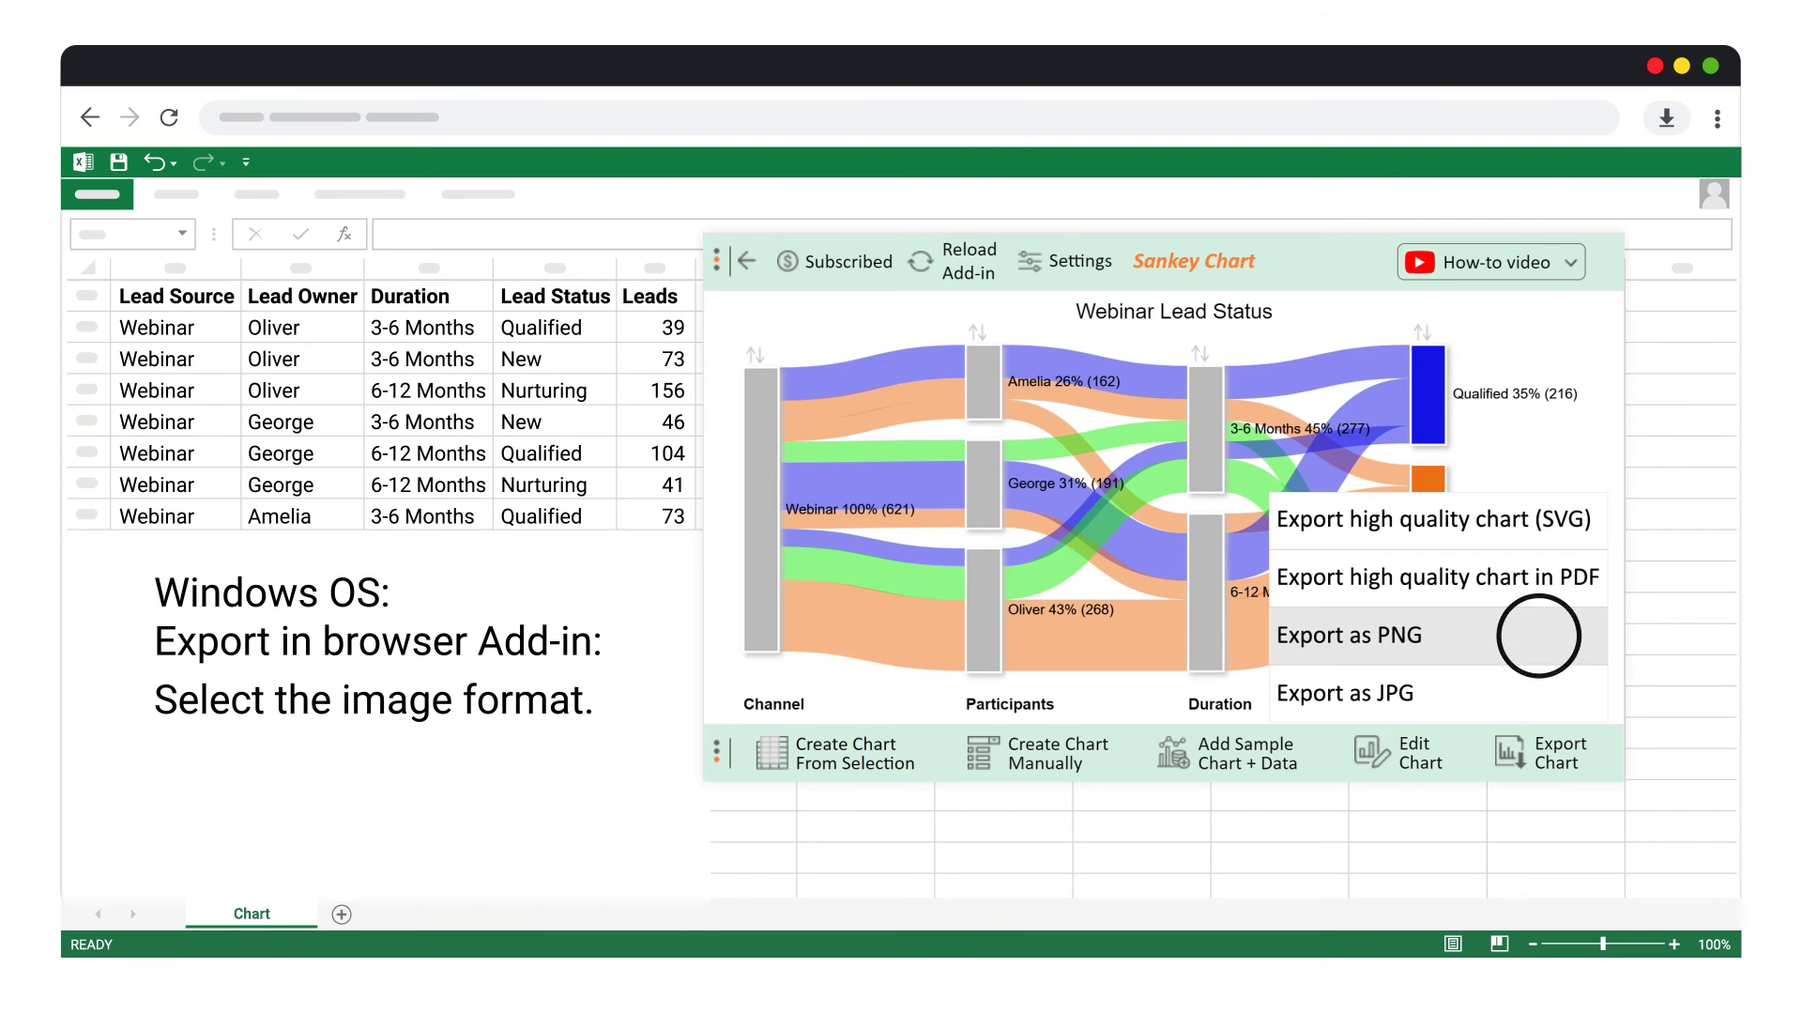
left_click(1529, 634)
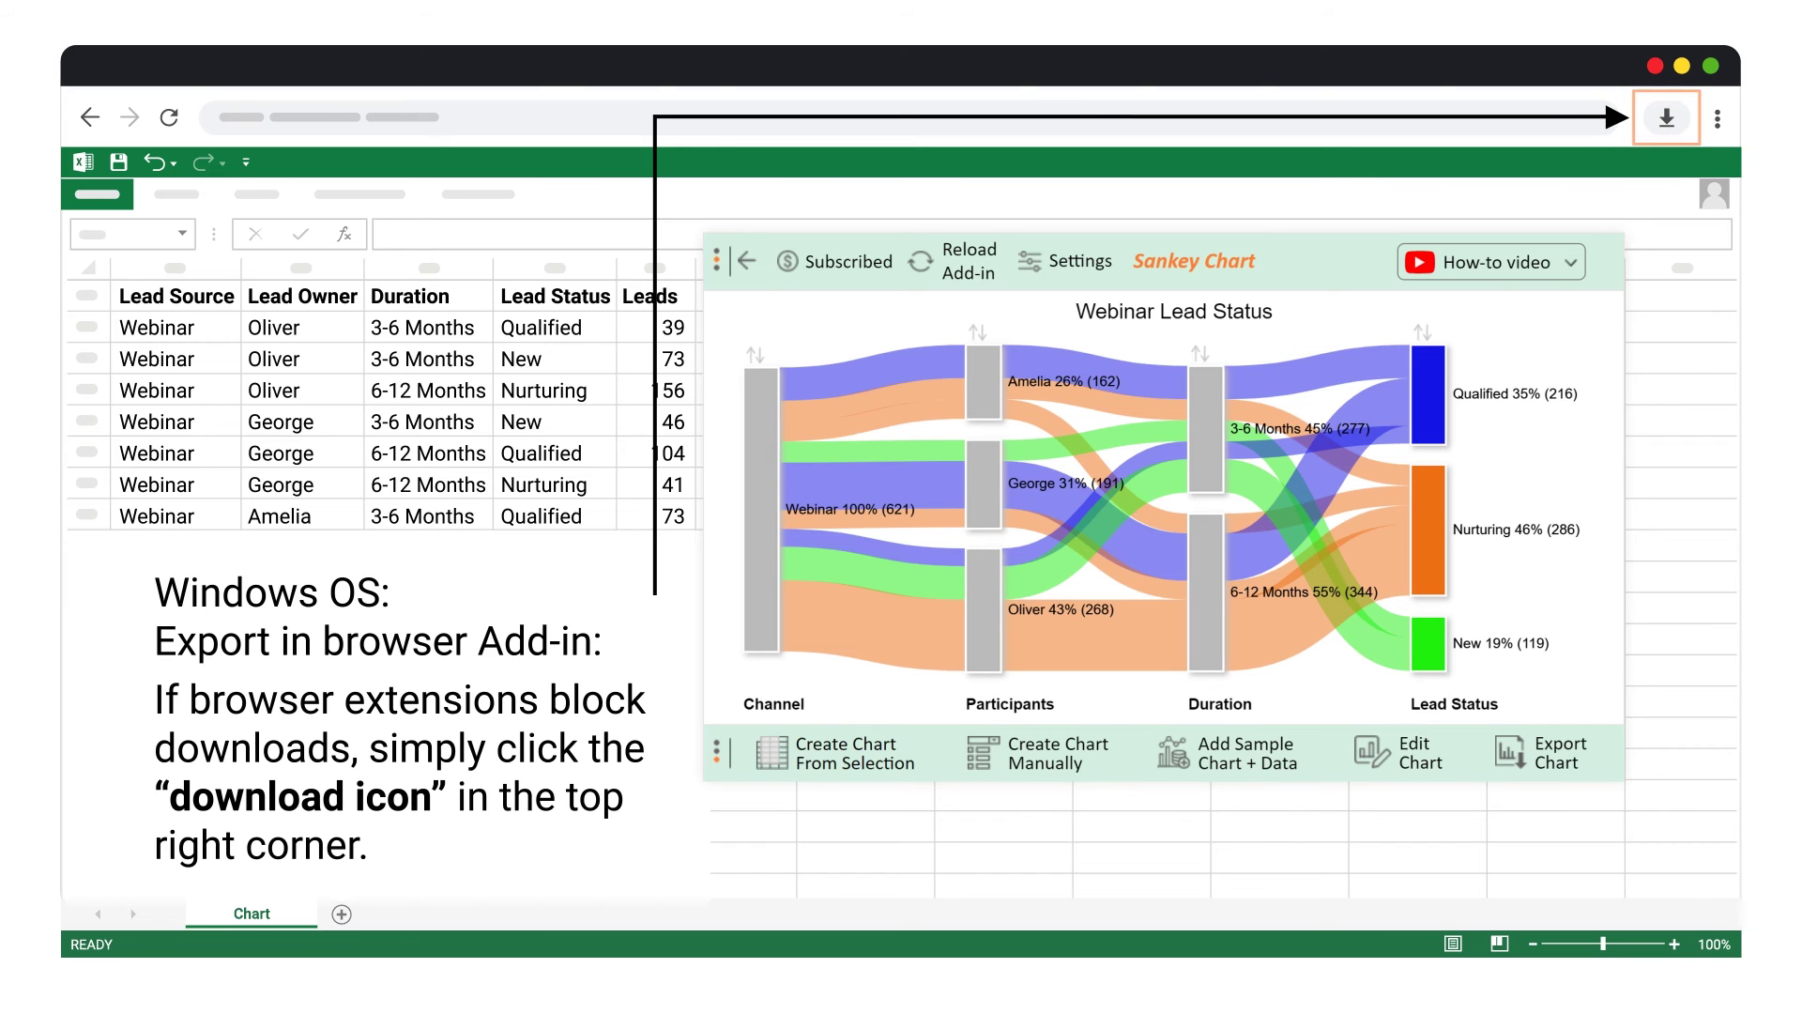
left_click(1667, 118)
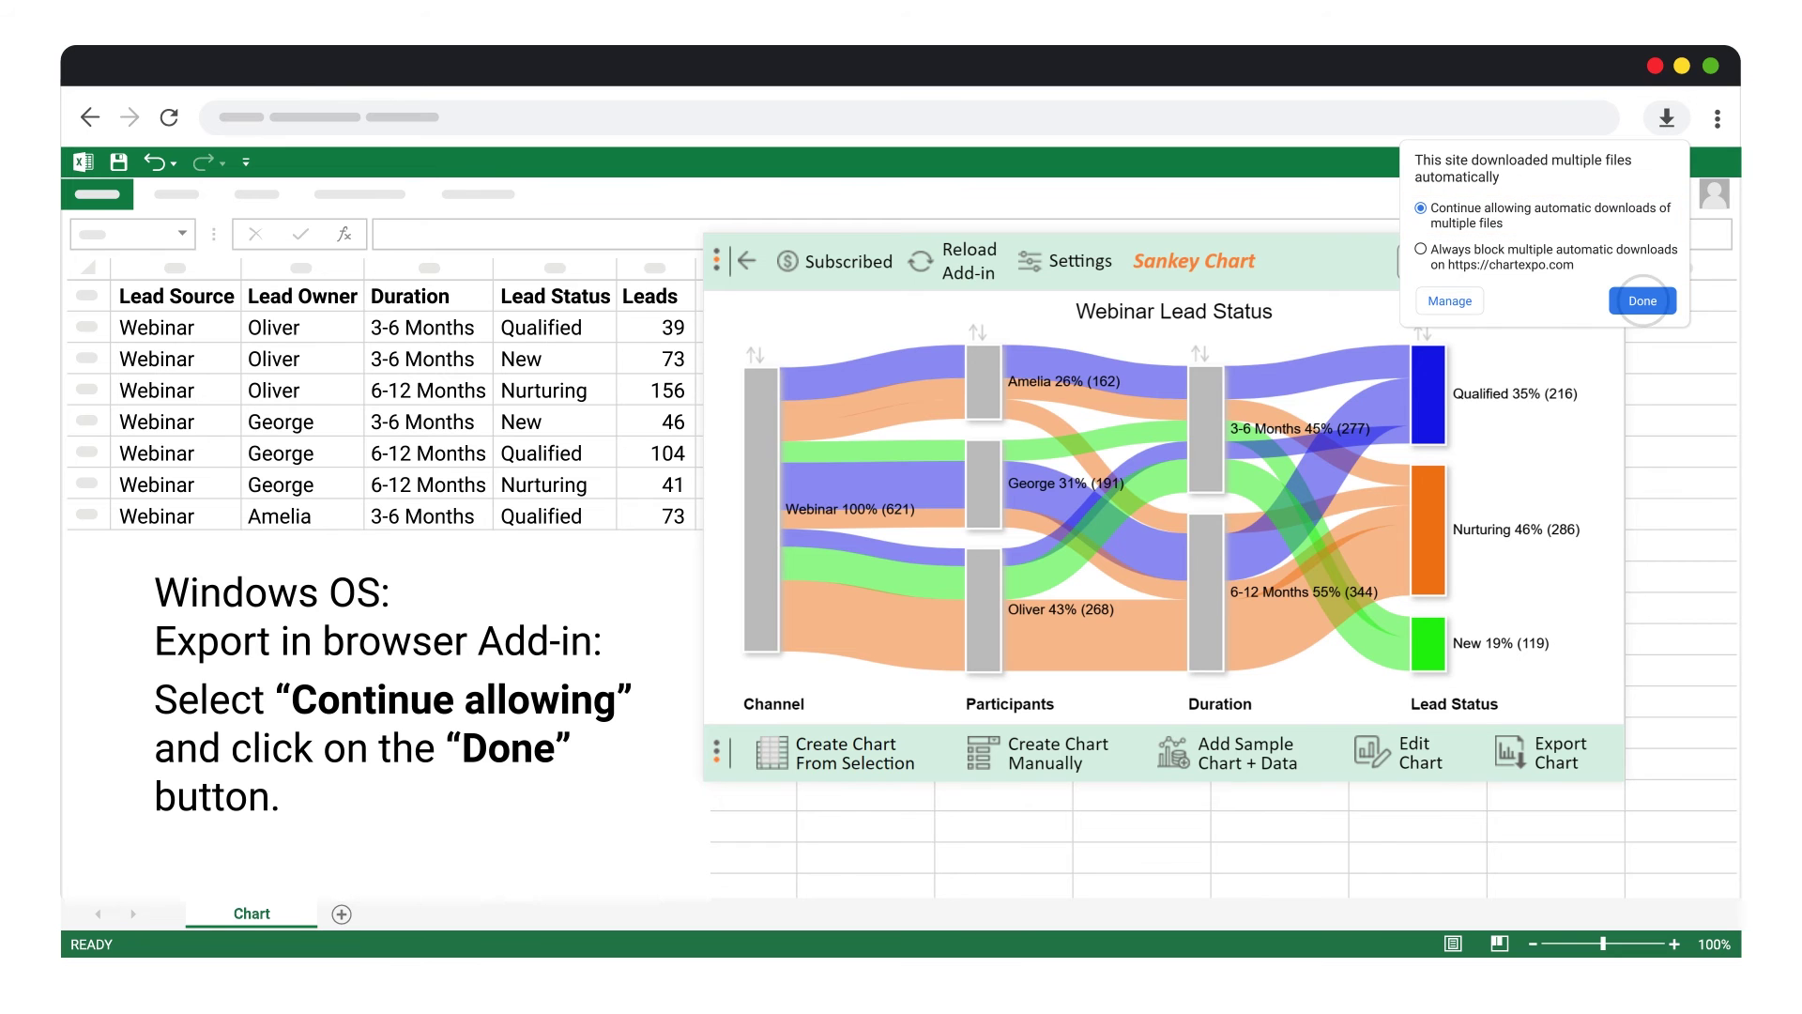
left_click(1641, 300)
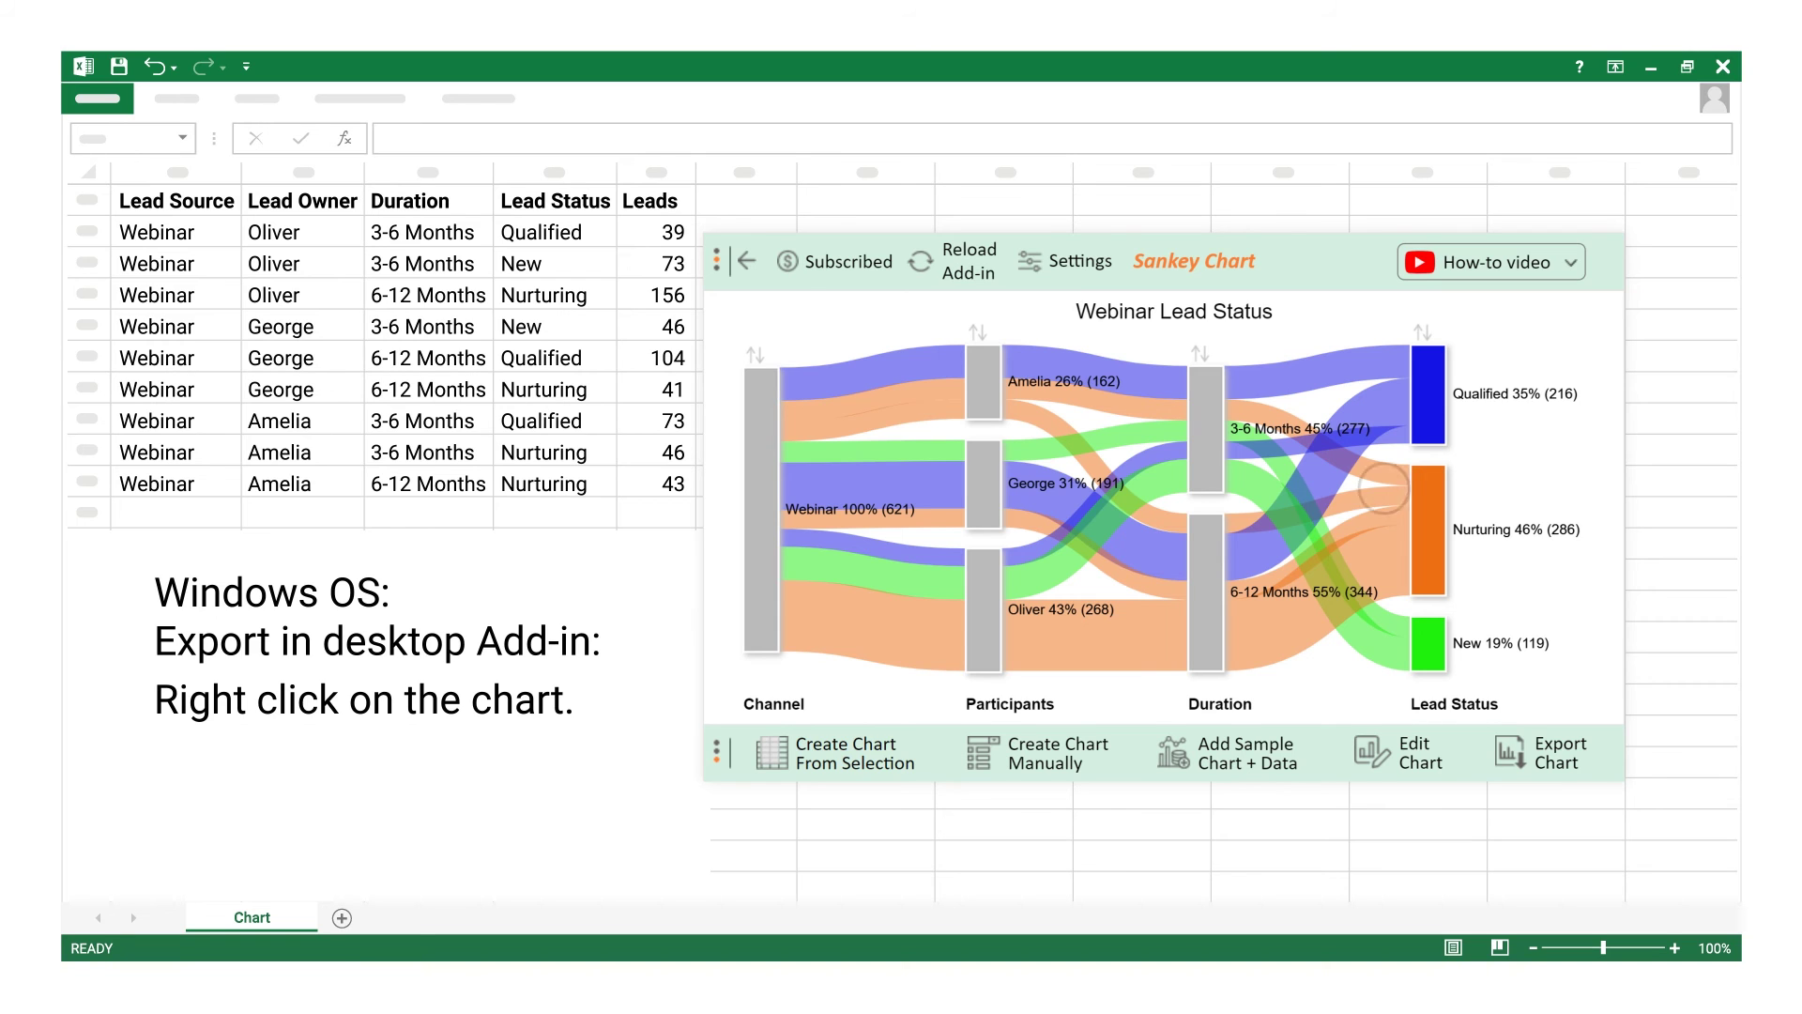
Save the chart image via the right-click Save Picture As option
right_click(1385, 488)
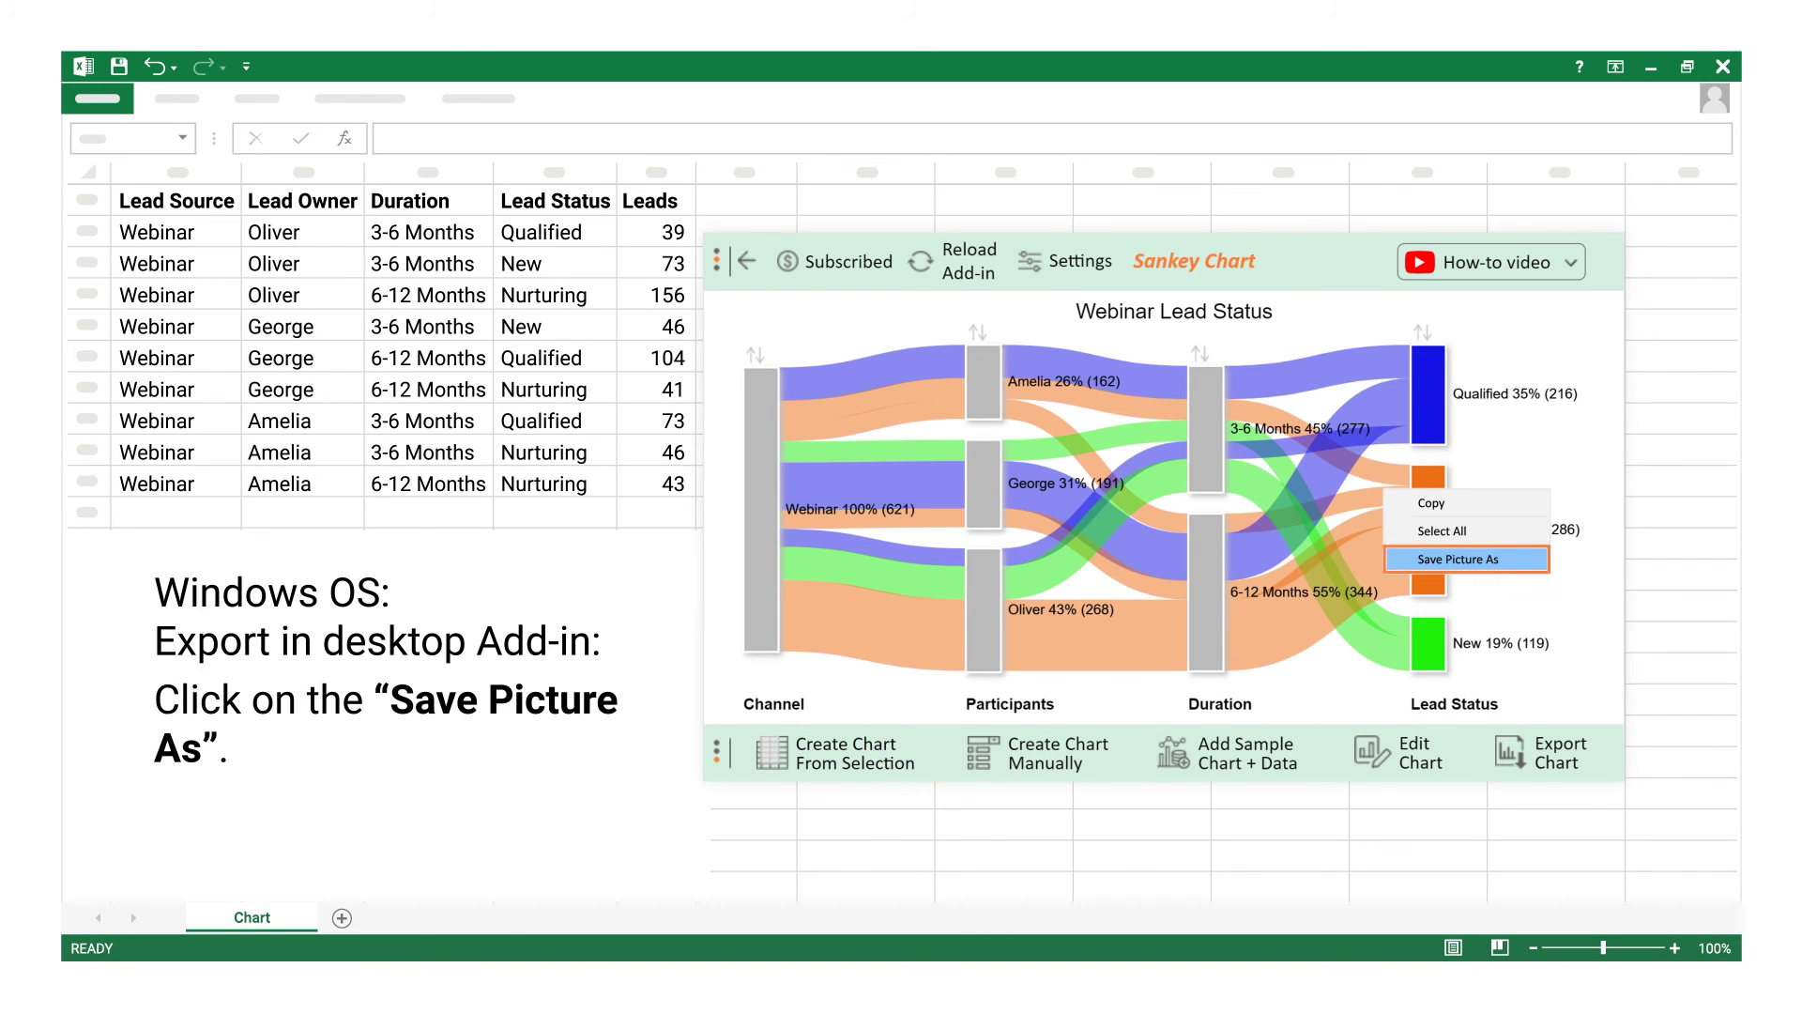
left_click(1455, 559)
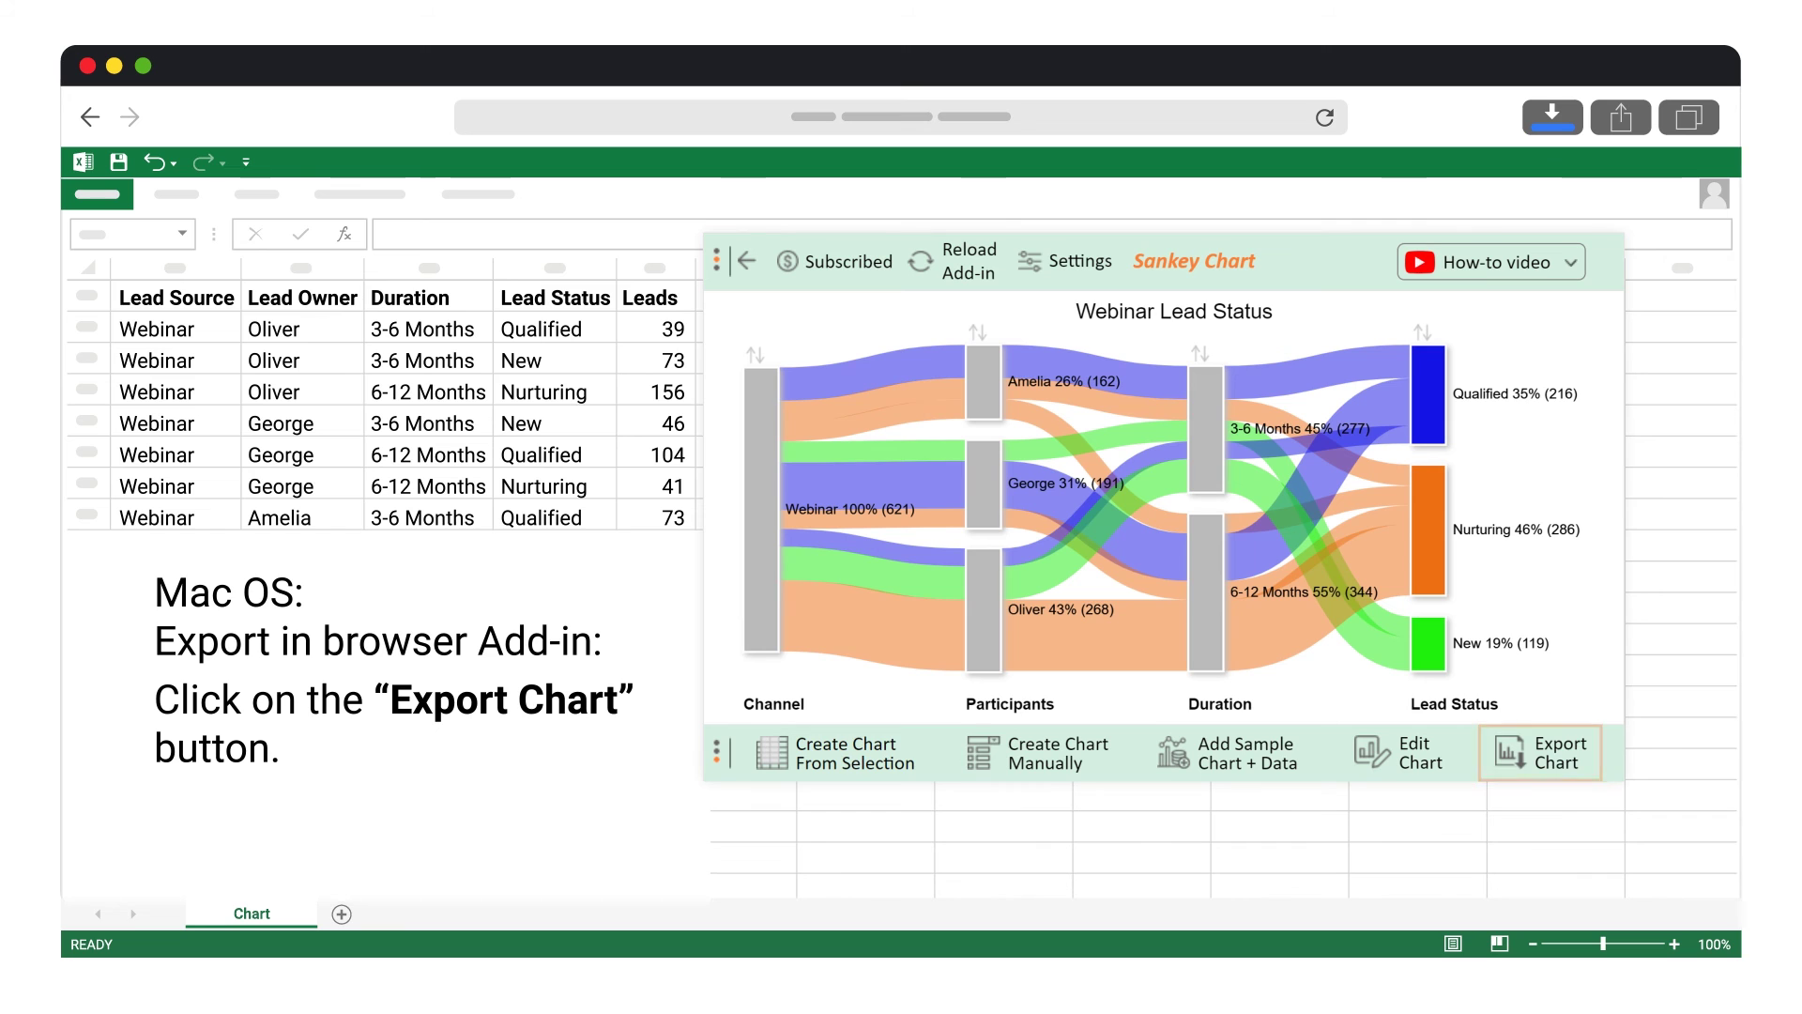
Export the chart as PNG and allow downloads from chartexpo.com in Safari
left_click(1539, 752)
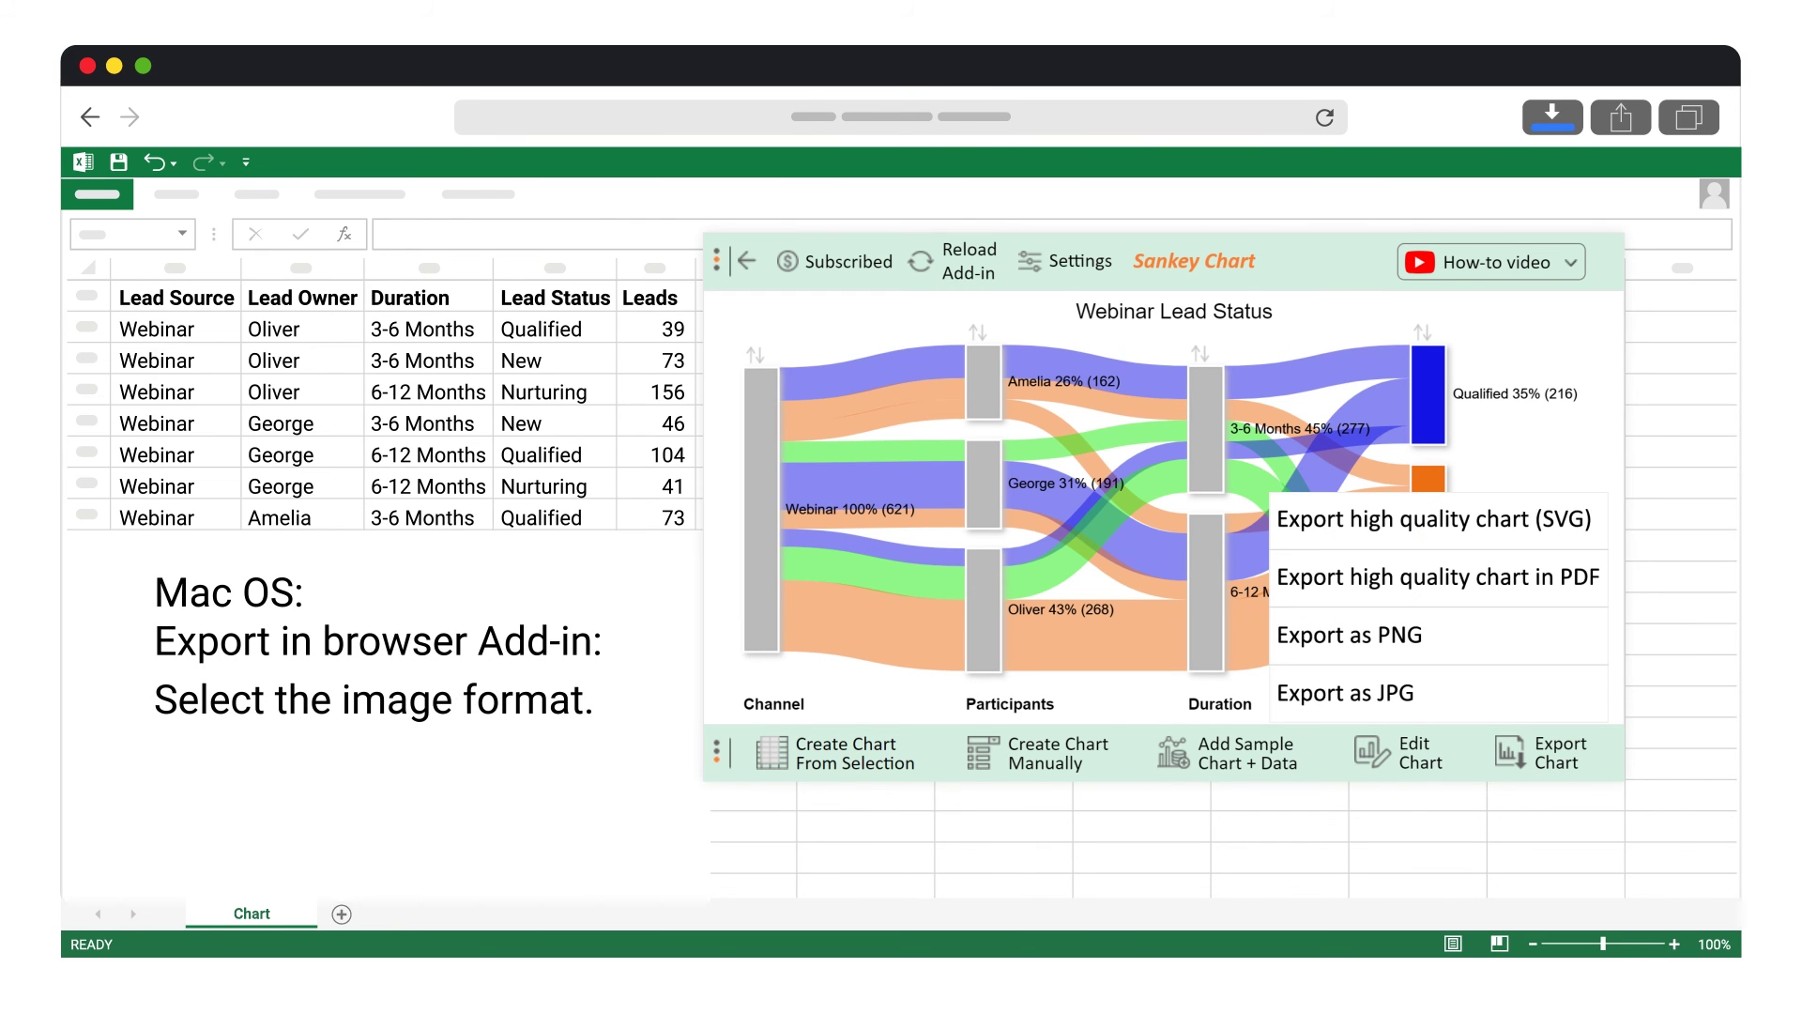
left_click(1539, 635)
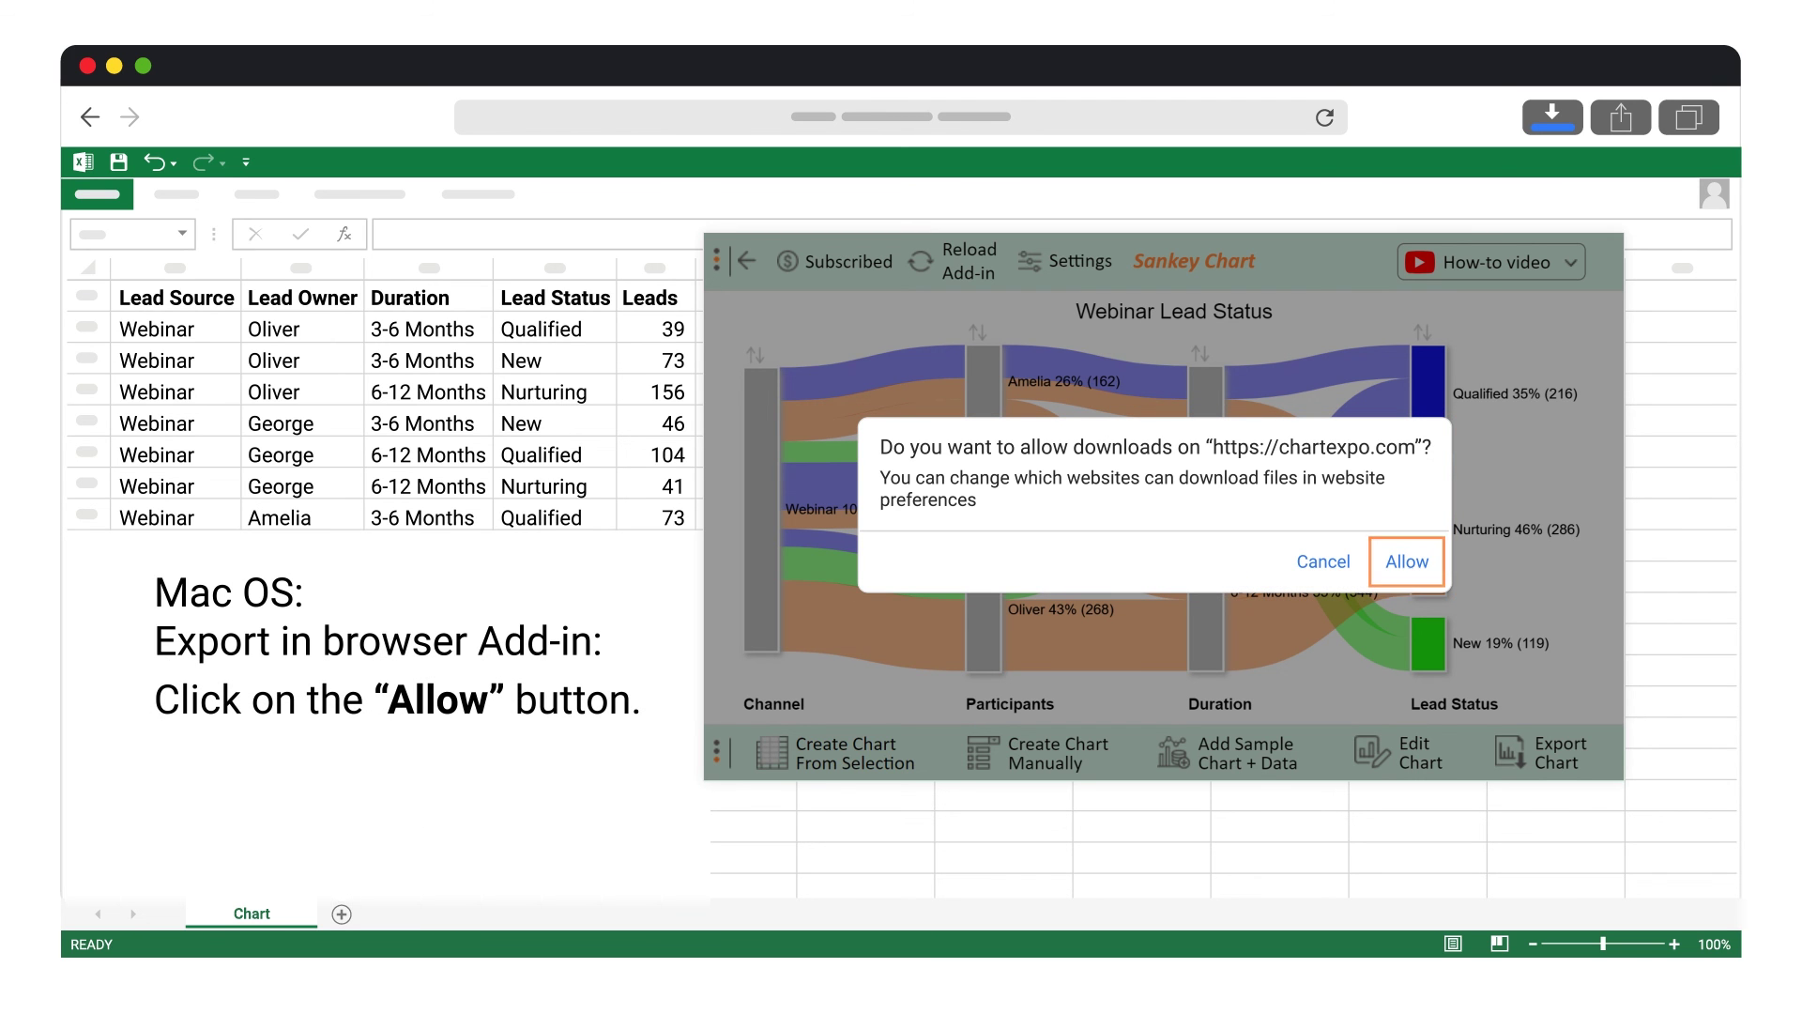
left_click(1406, 560)
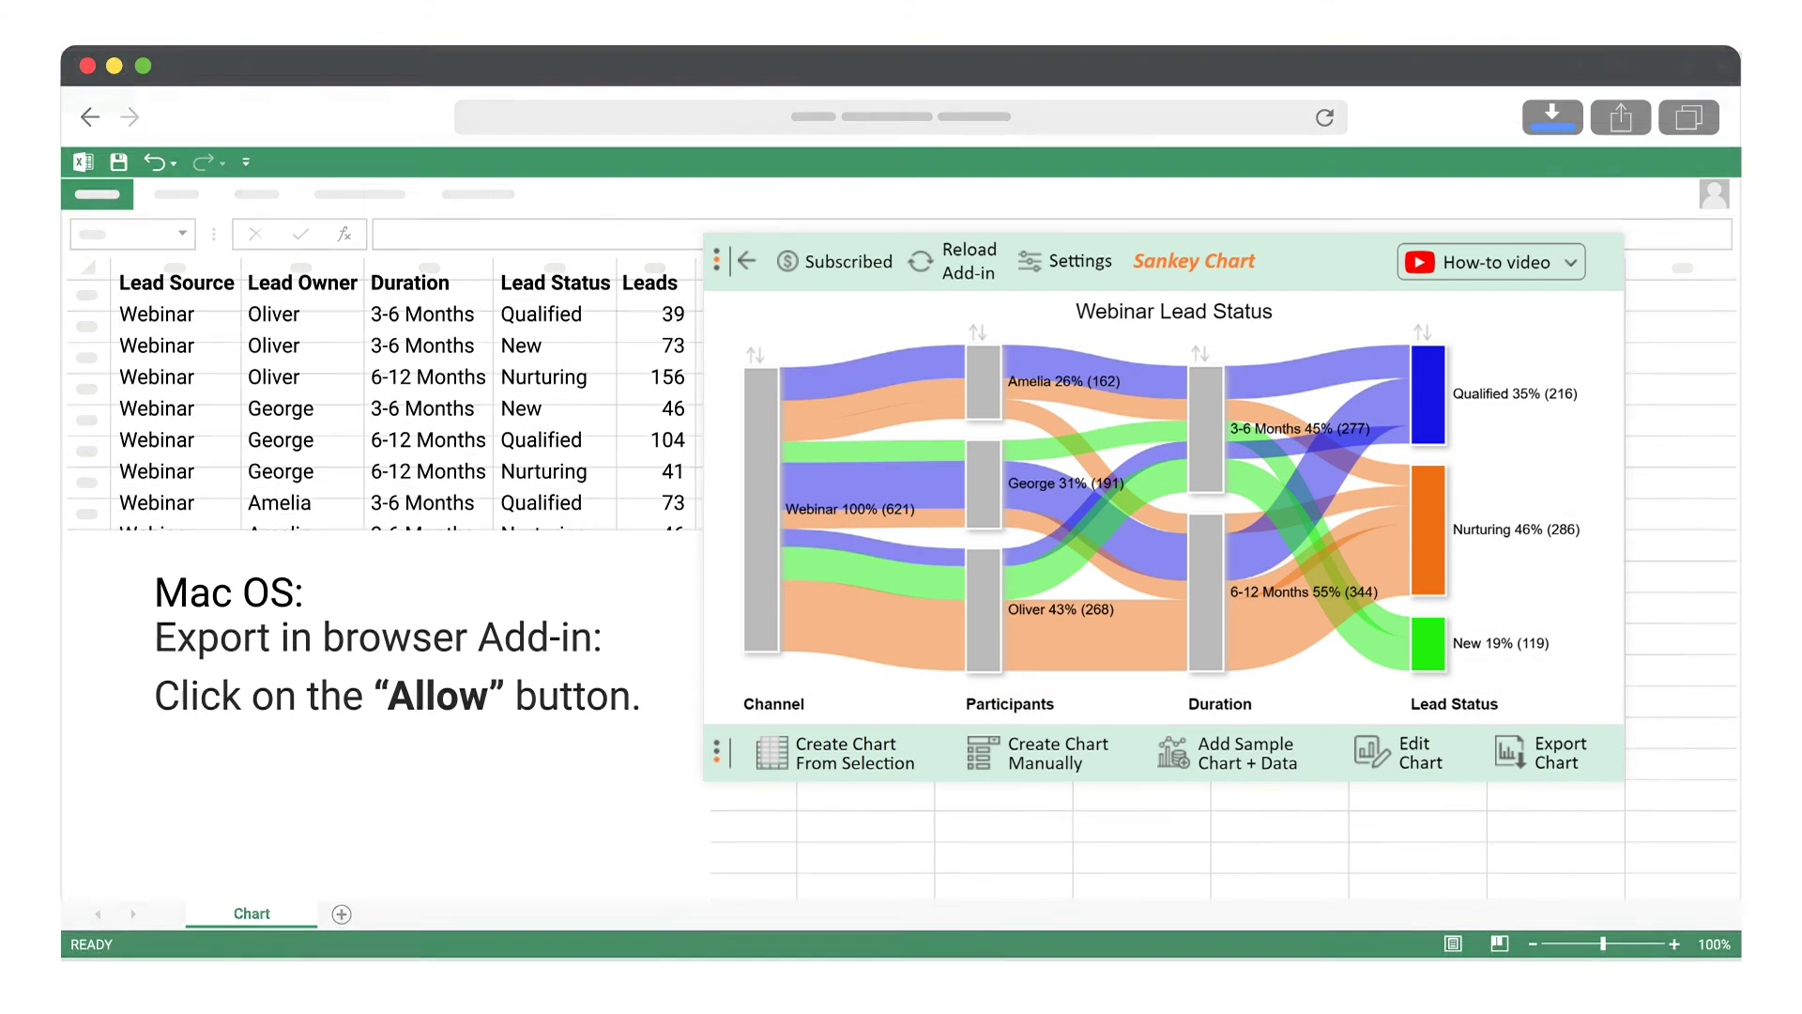